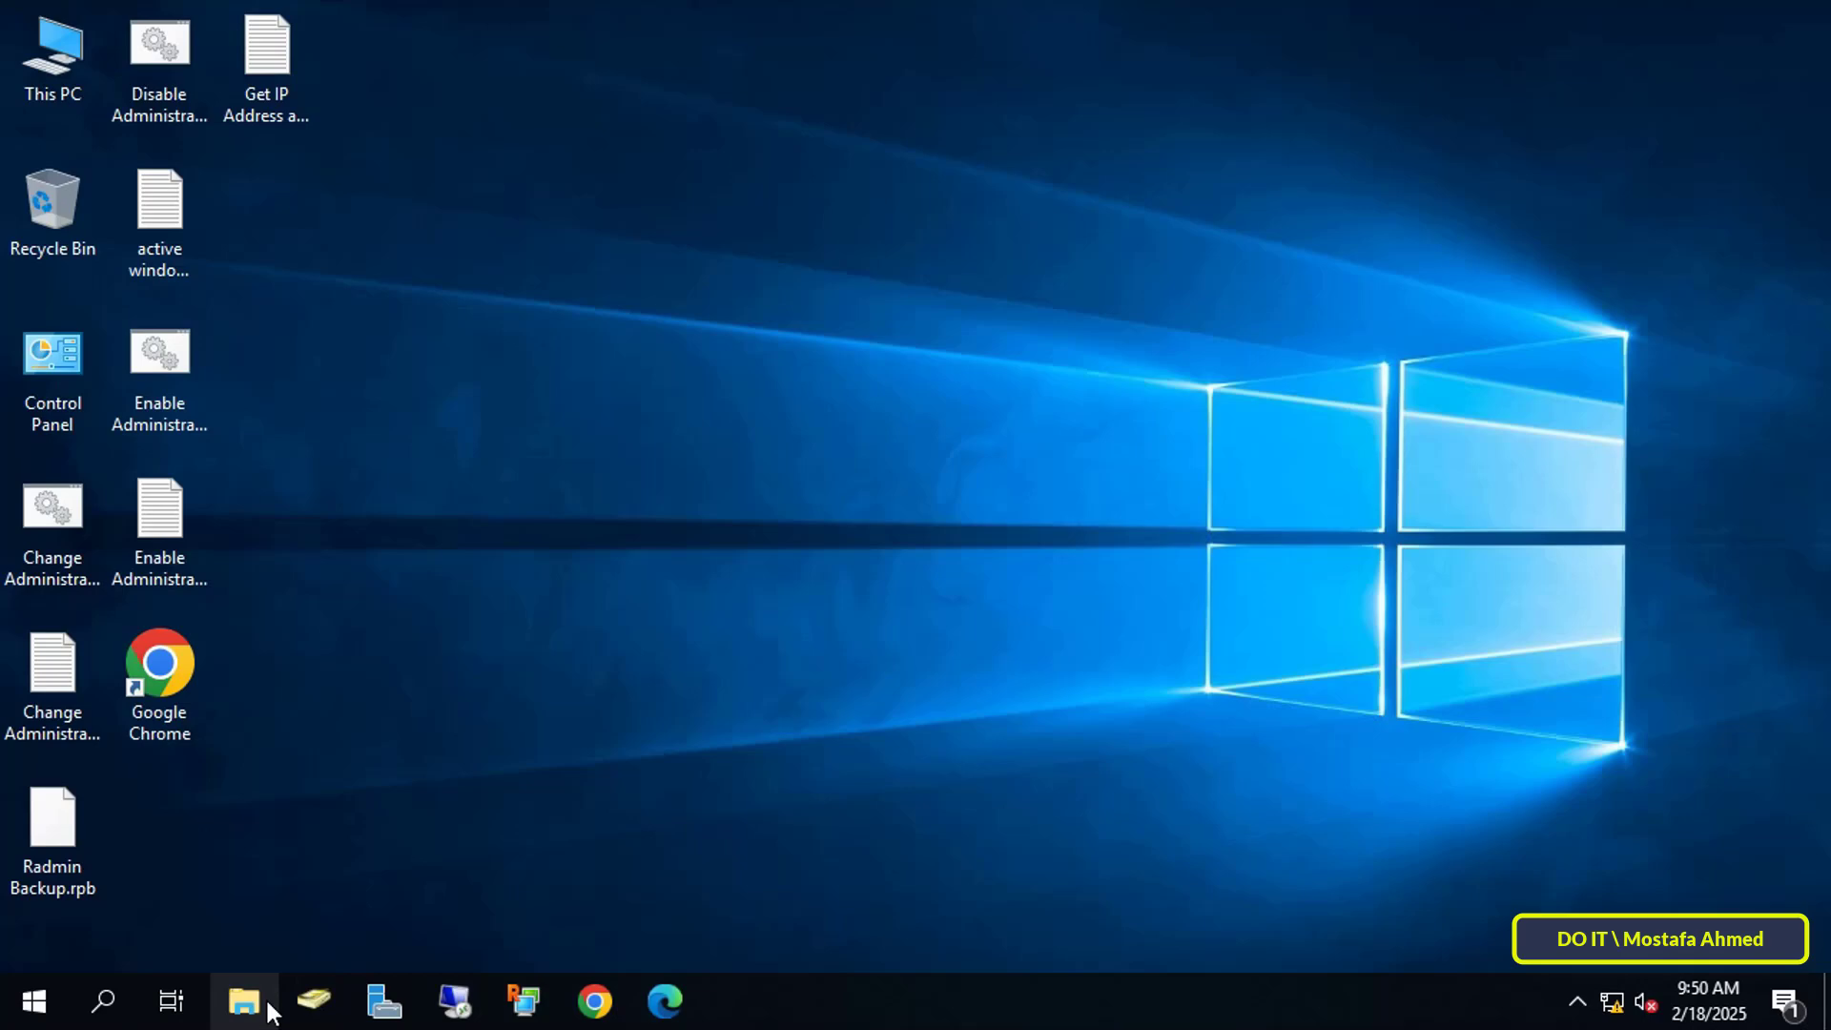
Launch Group Policy Management from the Server Manager Tools menu
{"action": "left_click", "coordinate": [384, 1000]}
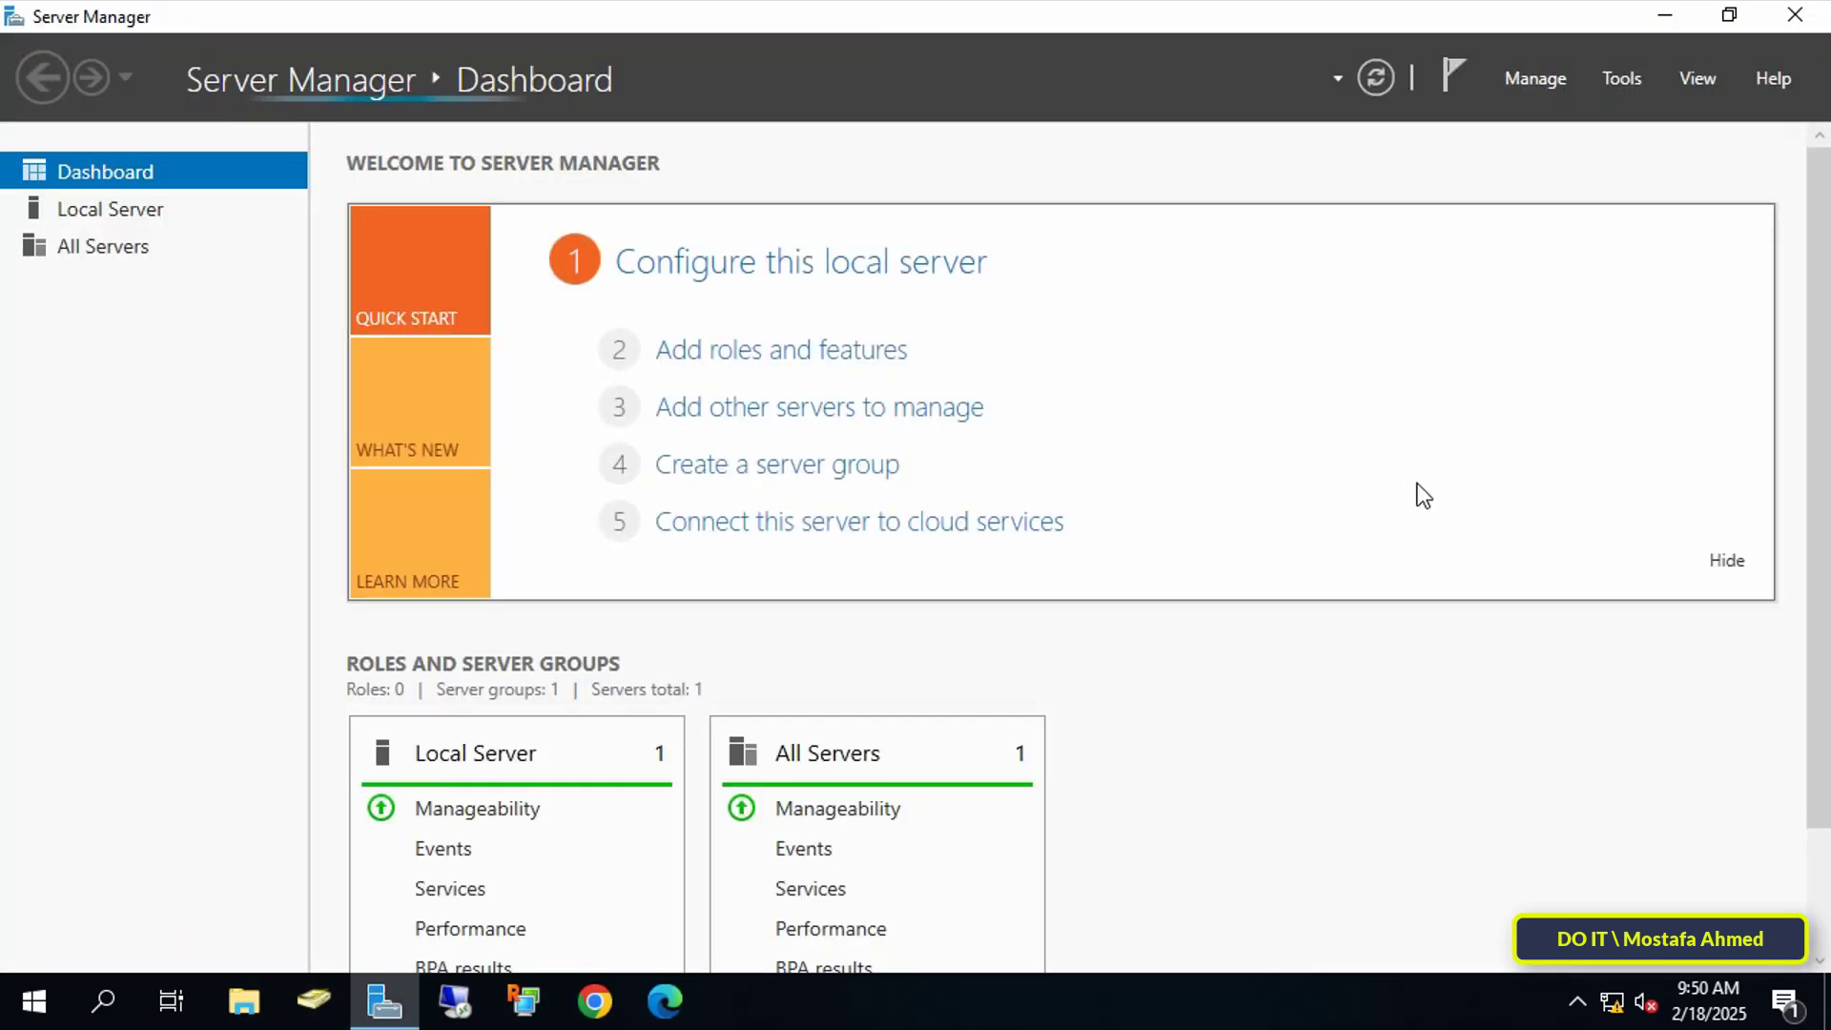
{"action": "left_click", "coordinate": [1644, 82]}
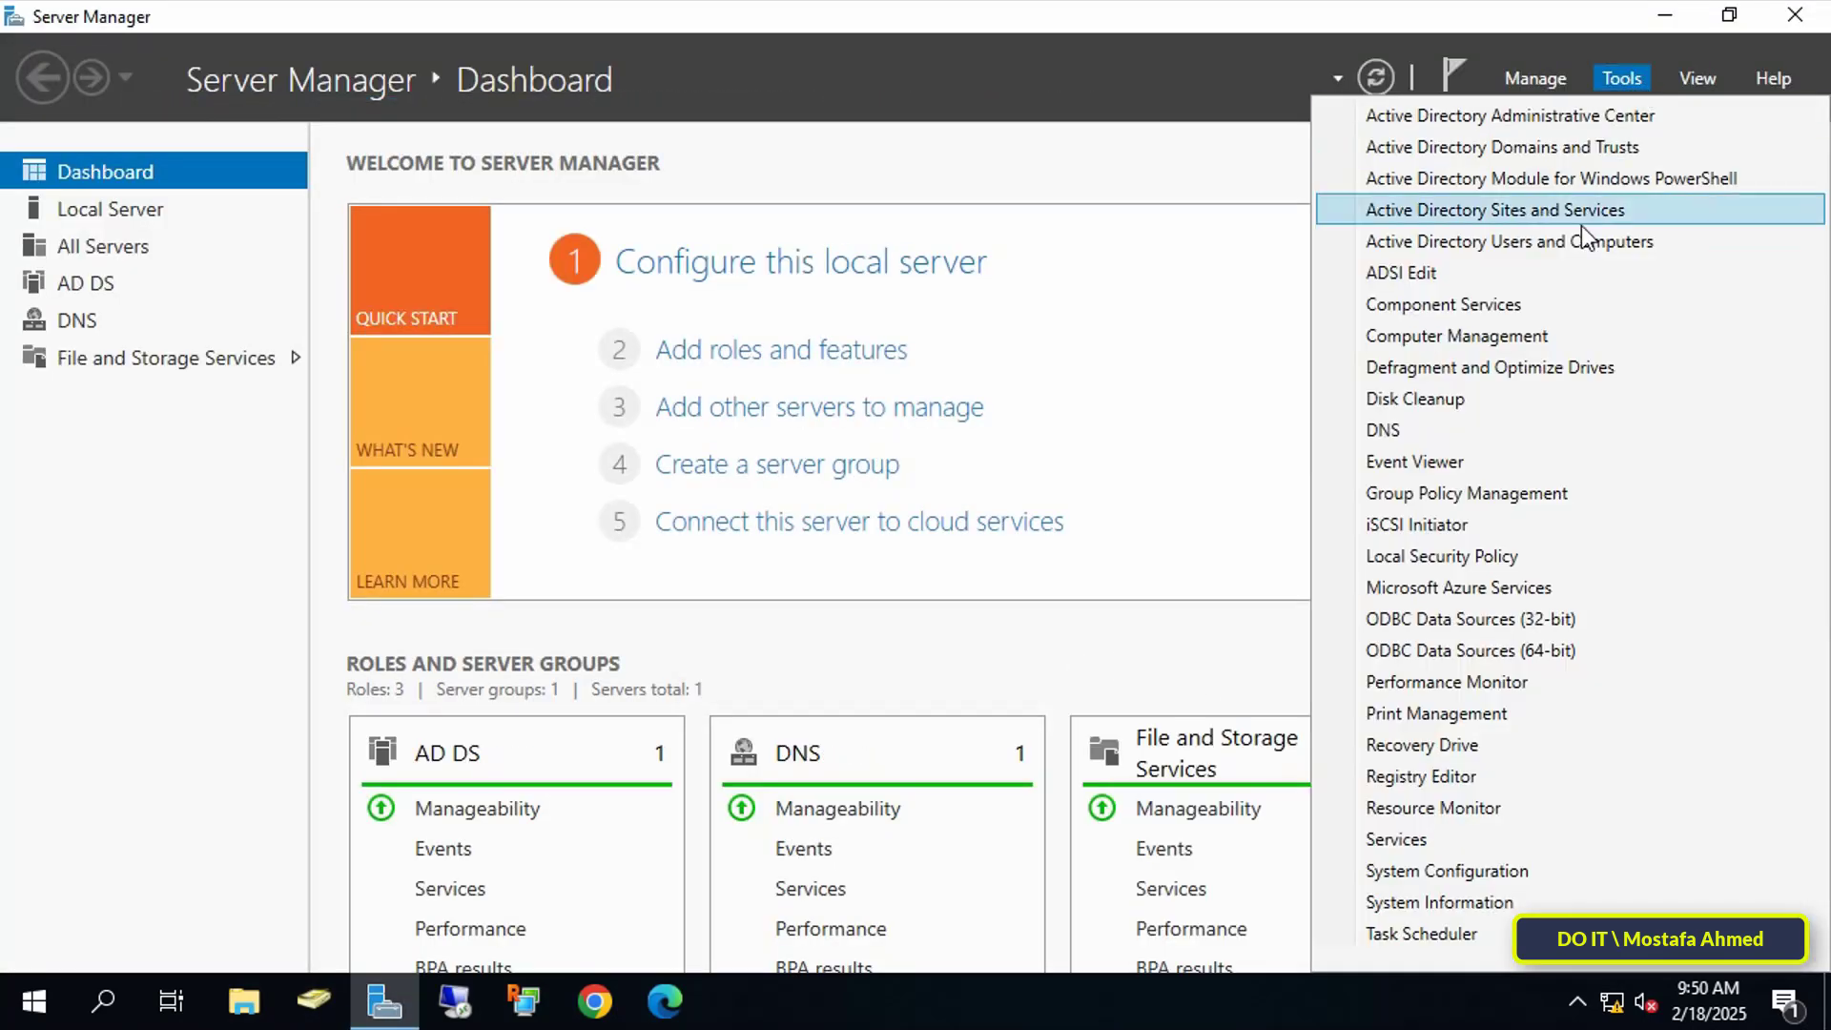
{"action": "left_click", "coordinate": [1484, 496]}
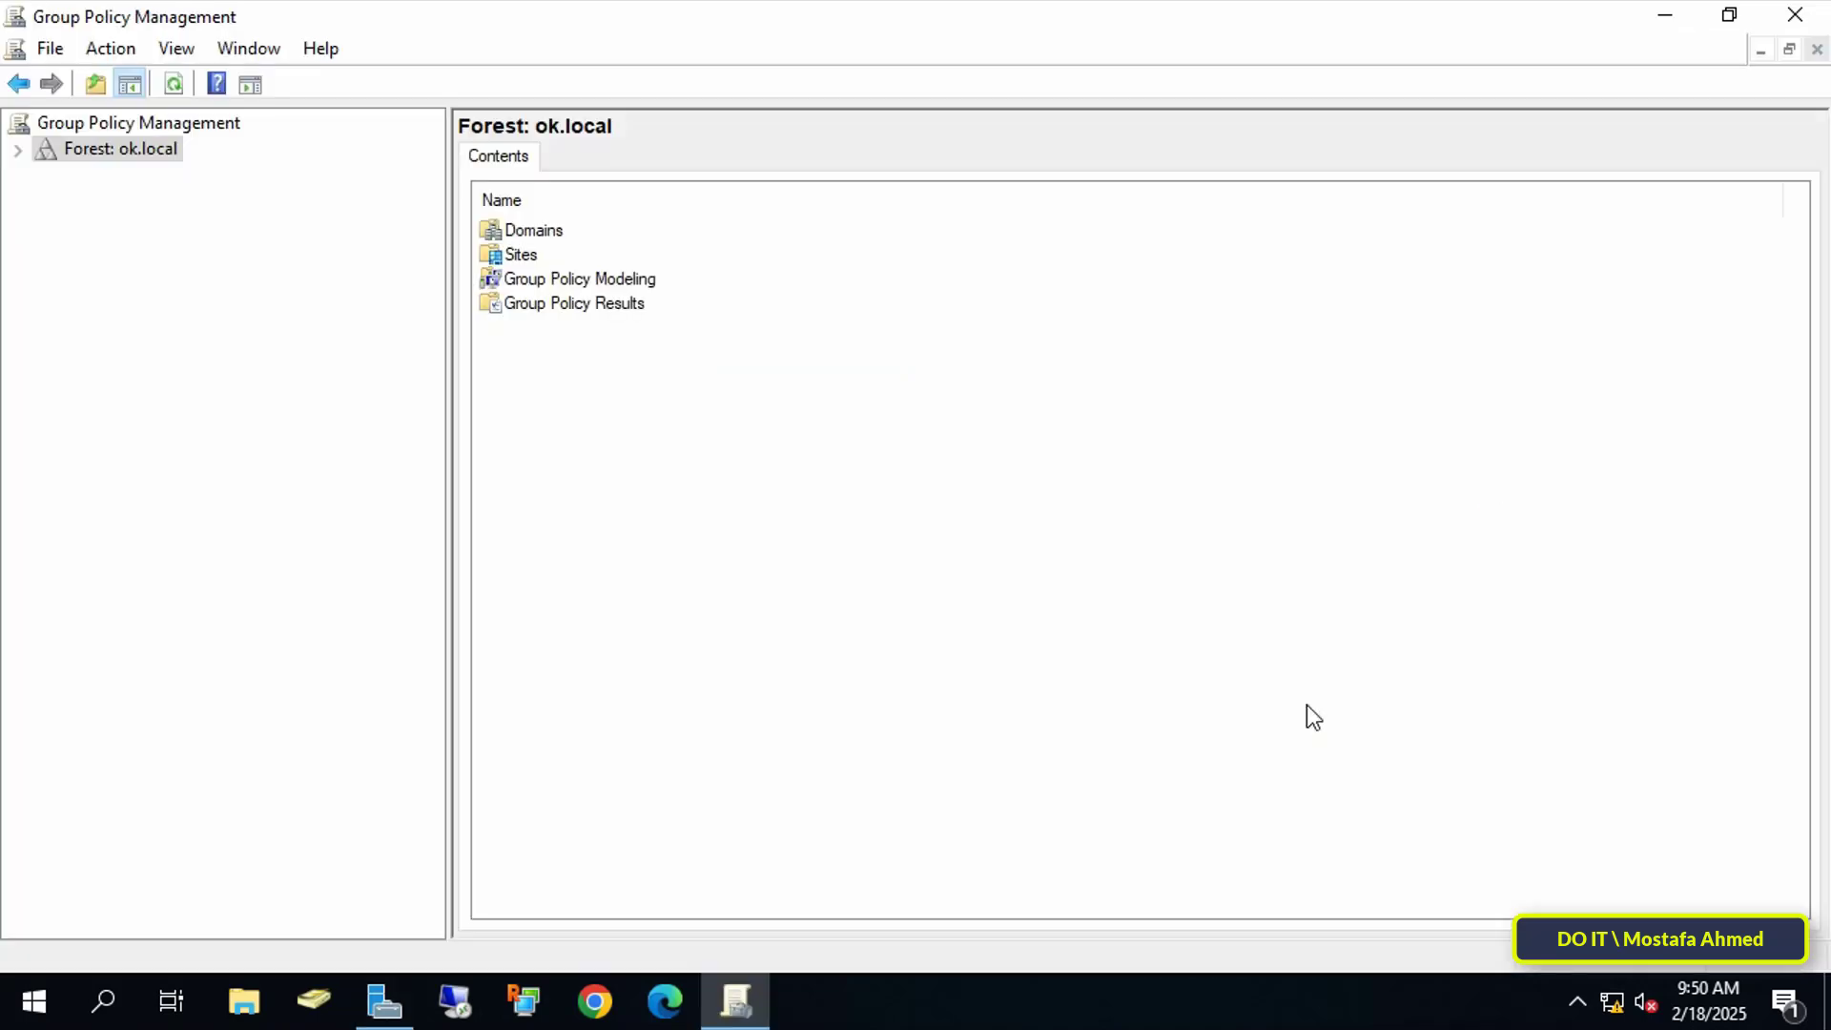
Expand Forest: ok.local > Domains > ok.local and bring up the test OU's context menu
{"action": "left_click", "coordinate": [17, 150]}
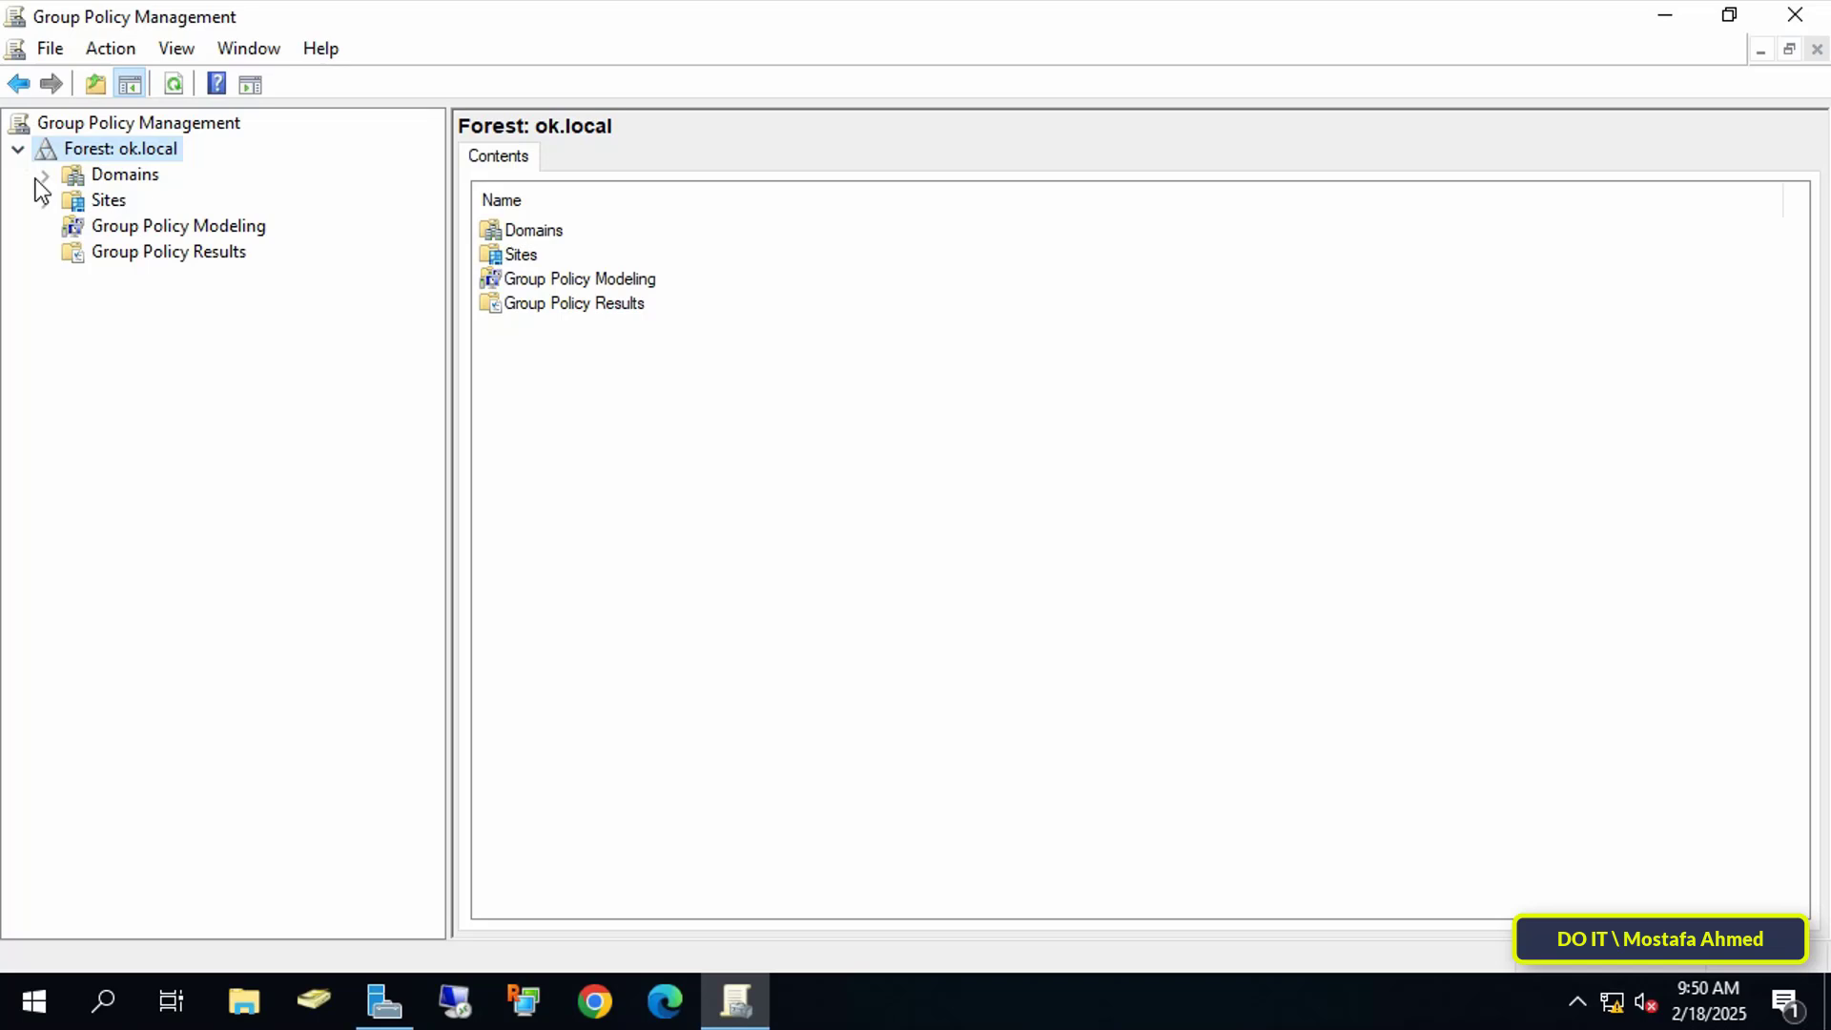
{"action": "left_click", "coordinate": [42, 176]}
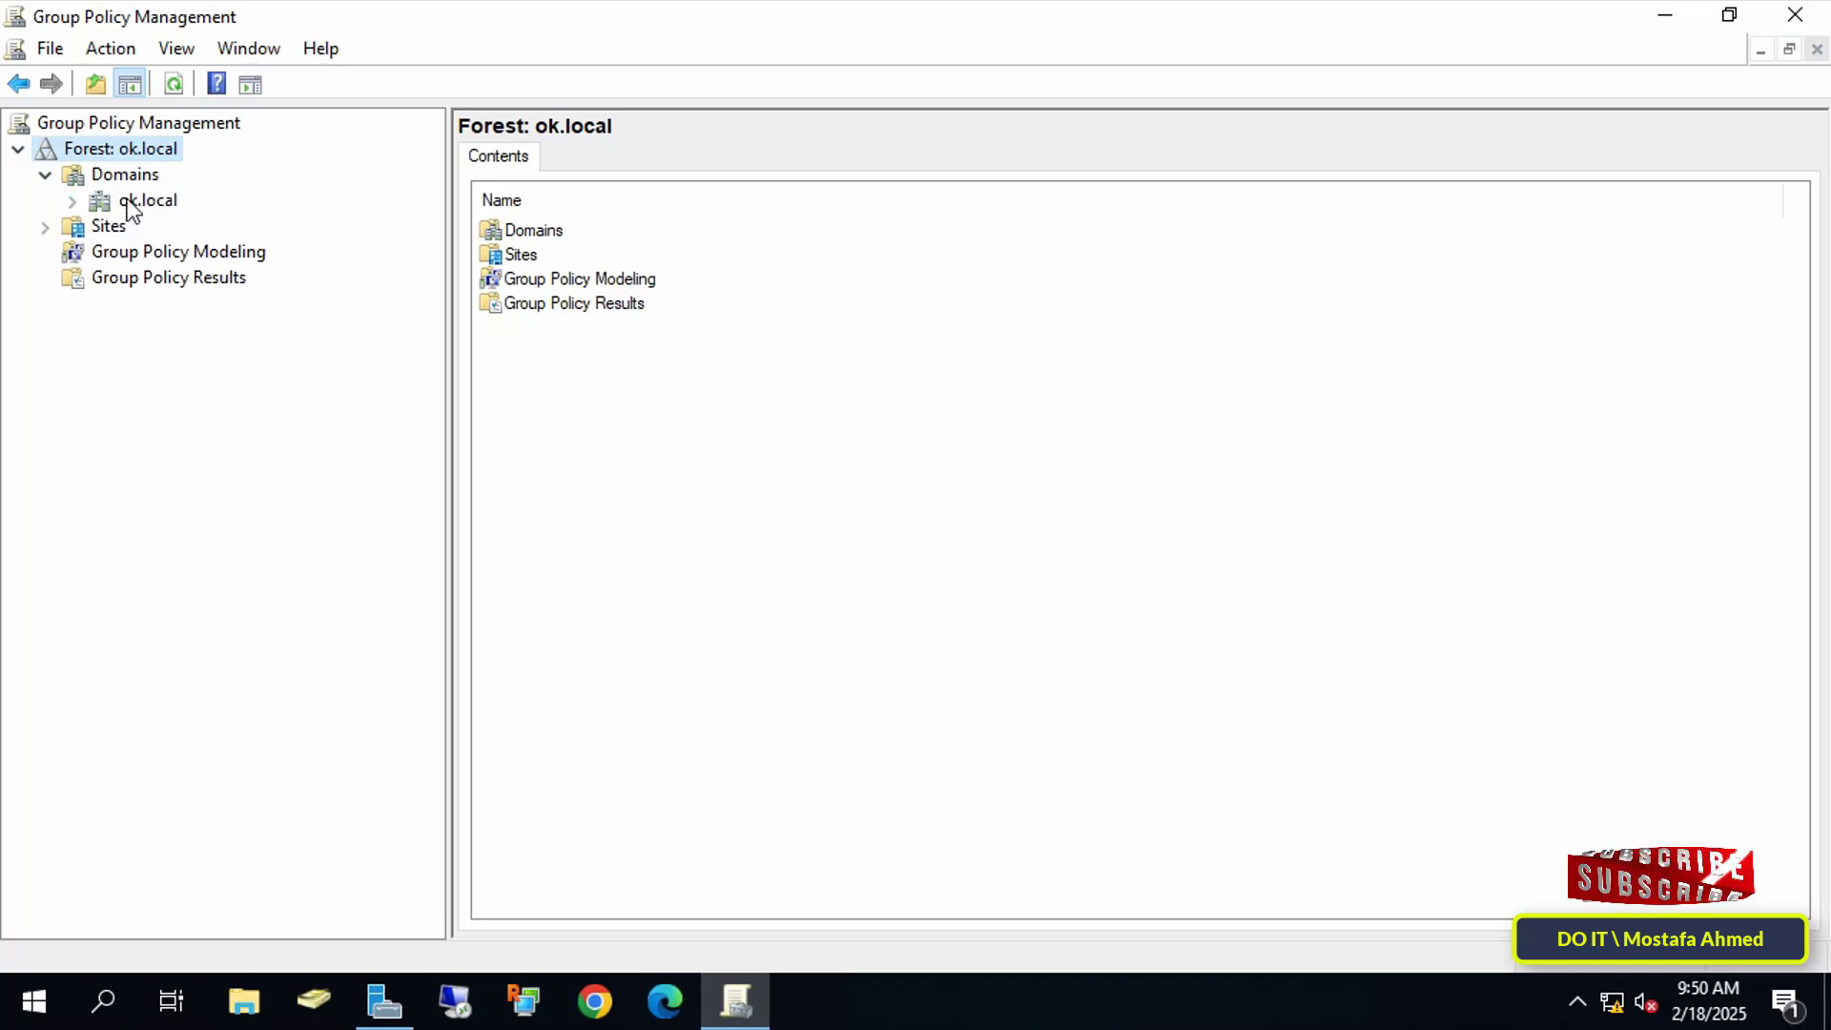
{"action": "left_click", "coordinate": [127, 203]}
{"action": "left_click", "coordinate": [73, 202]}
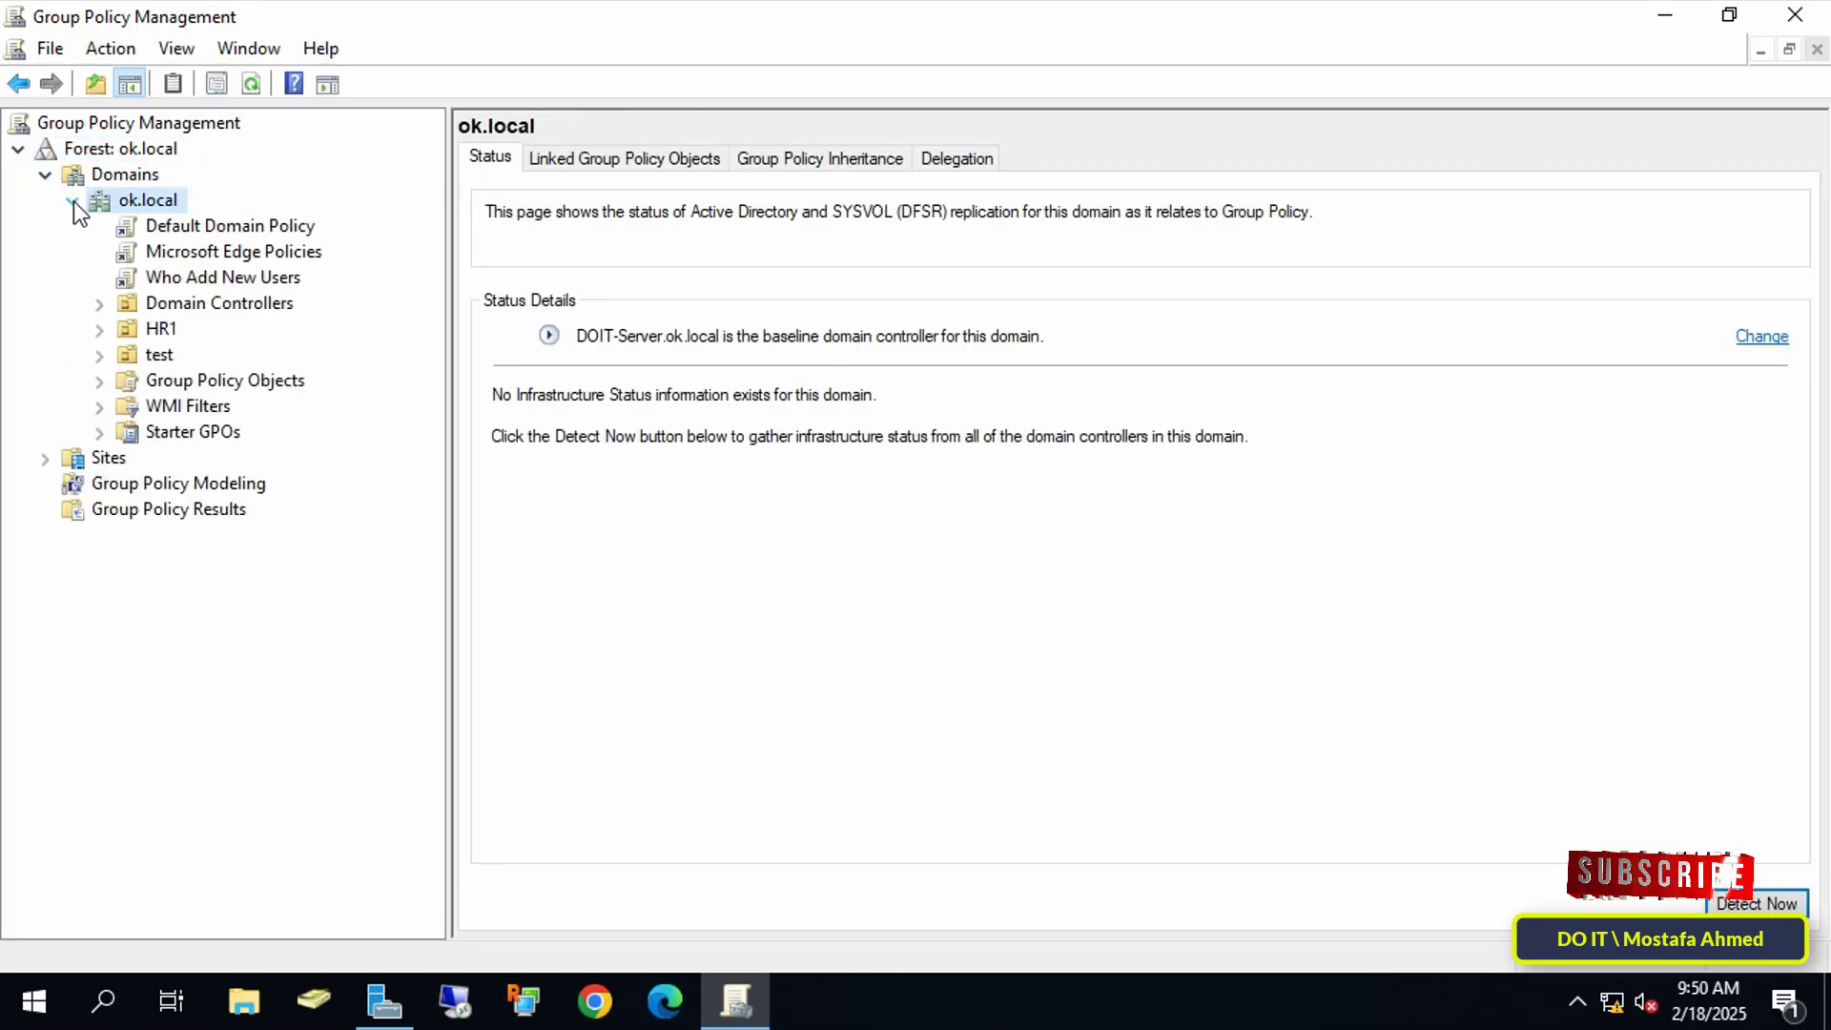
{"action": "left_click", "coordinate": [160, 367]}
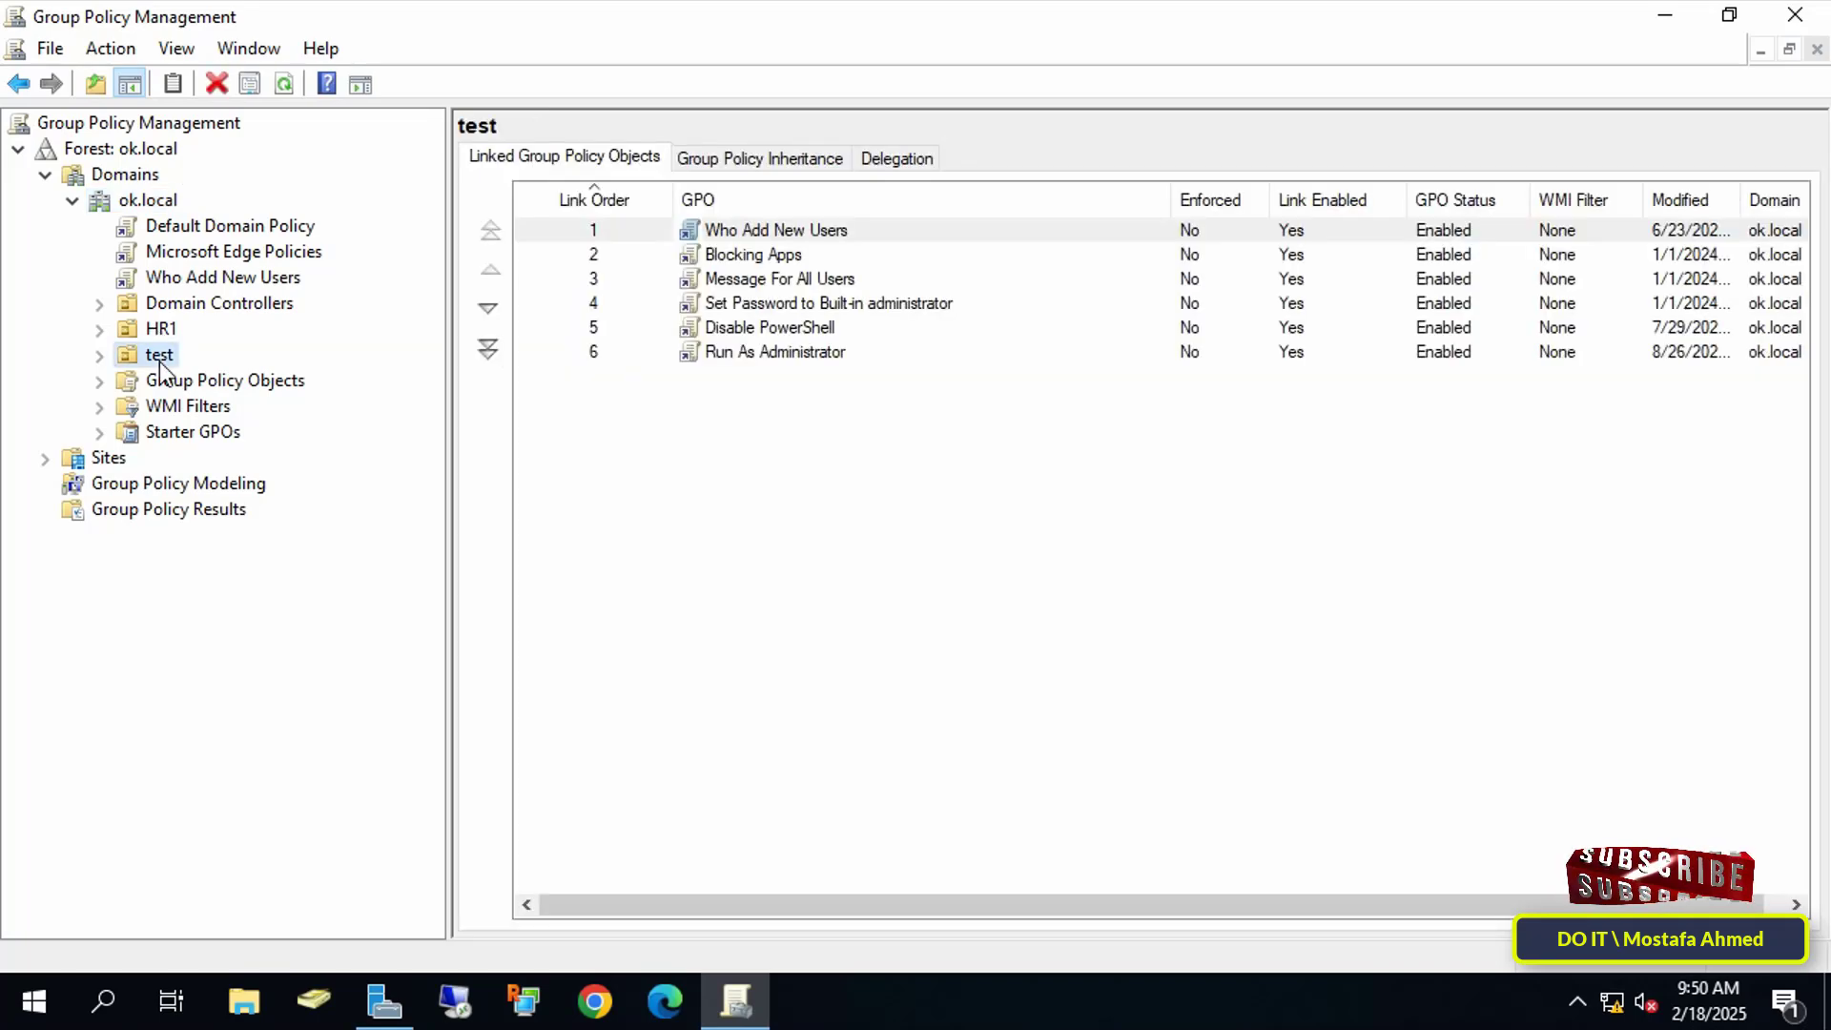
{"action": "right_click", "coordinate": [164, 372]}
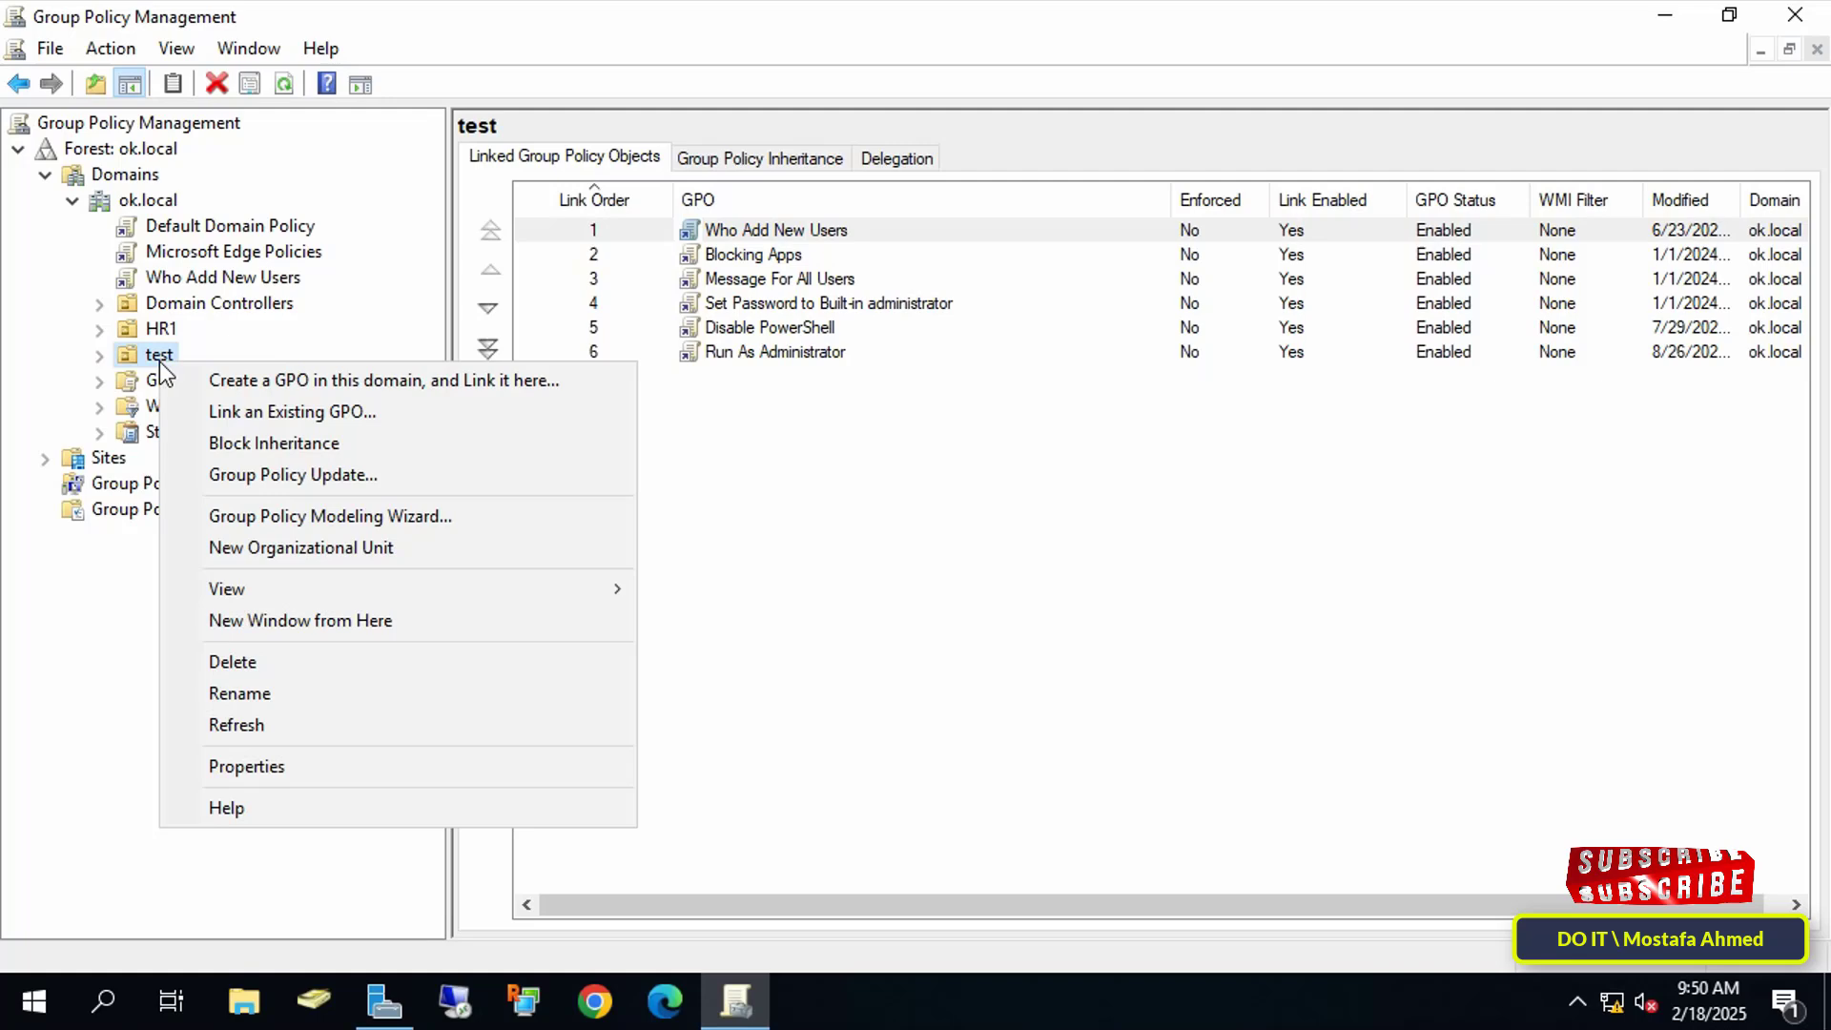
Create a GPO named 'Prevent Change Taskbar and Start Menu Settings' linked to the test OU
{"action": "left_click", "coordinate": [335, 381]}
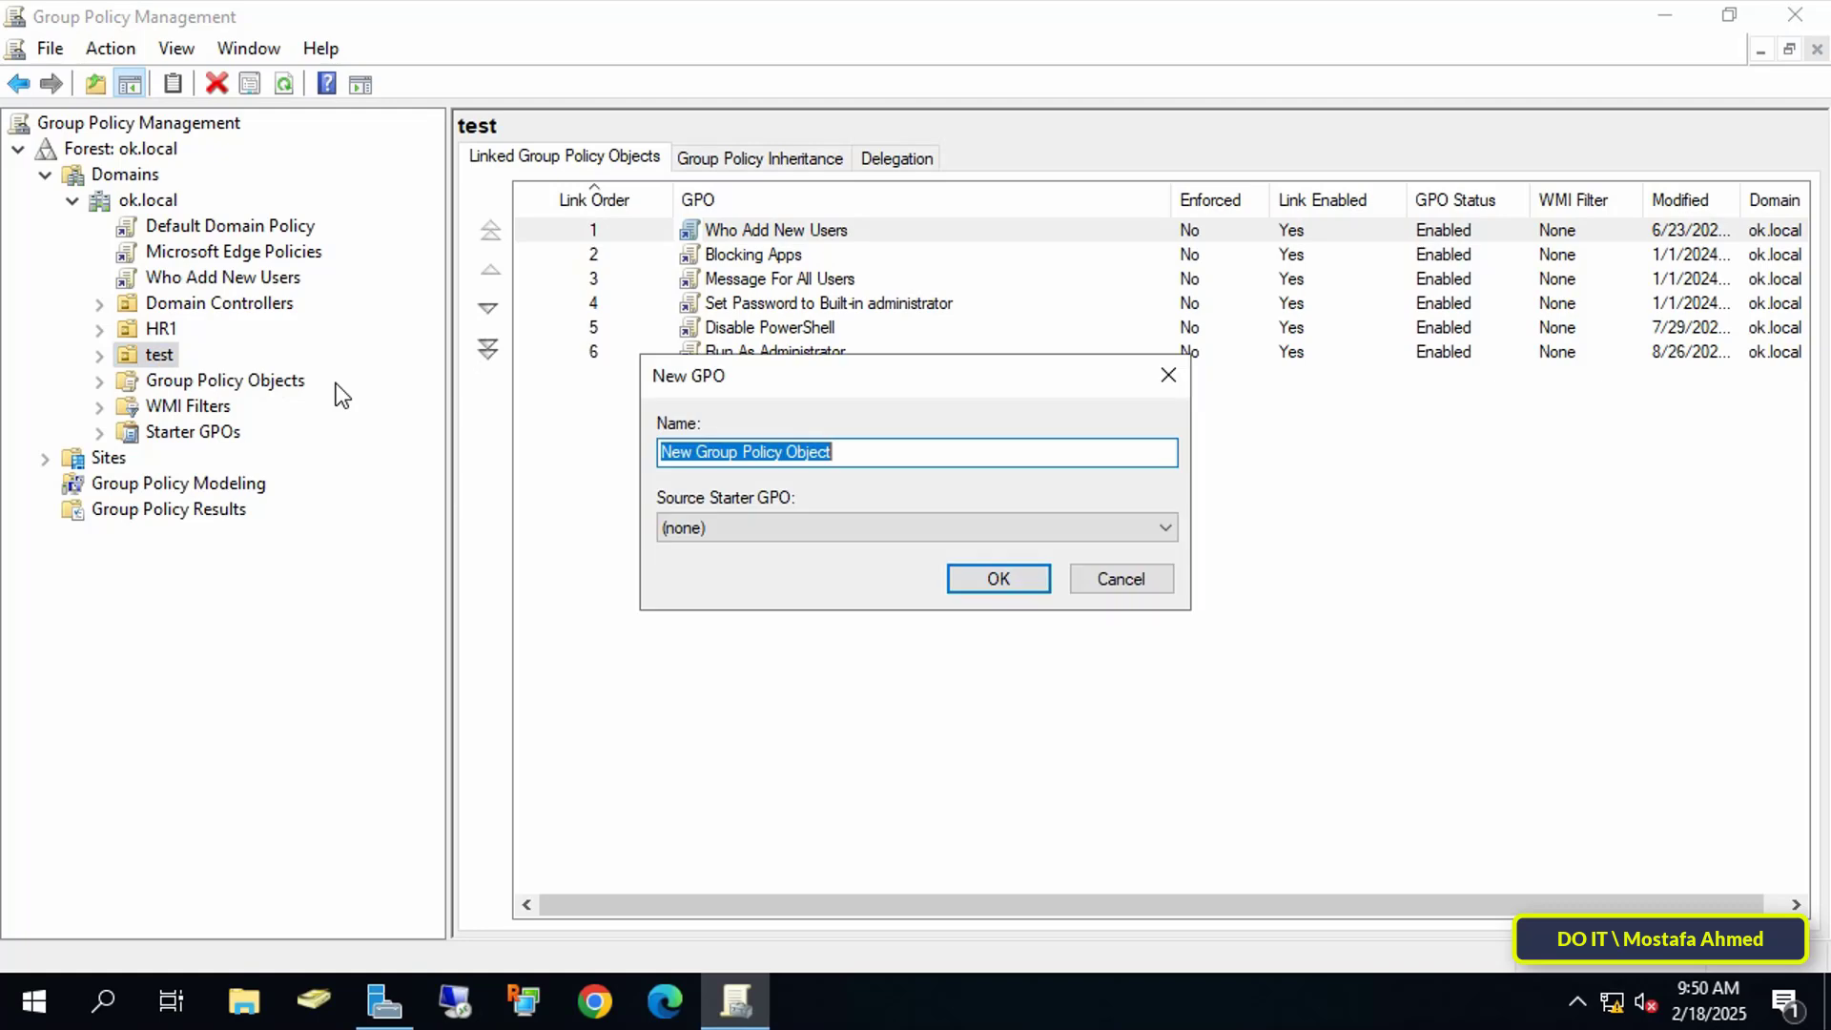
{"action": "type", "text": "Pre"}
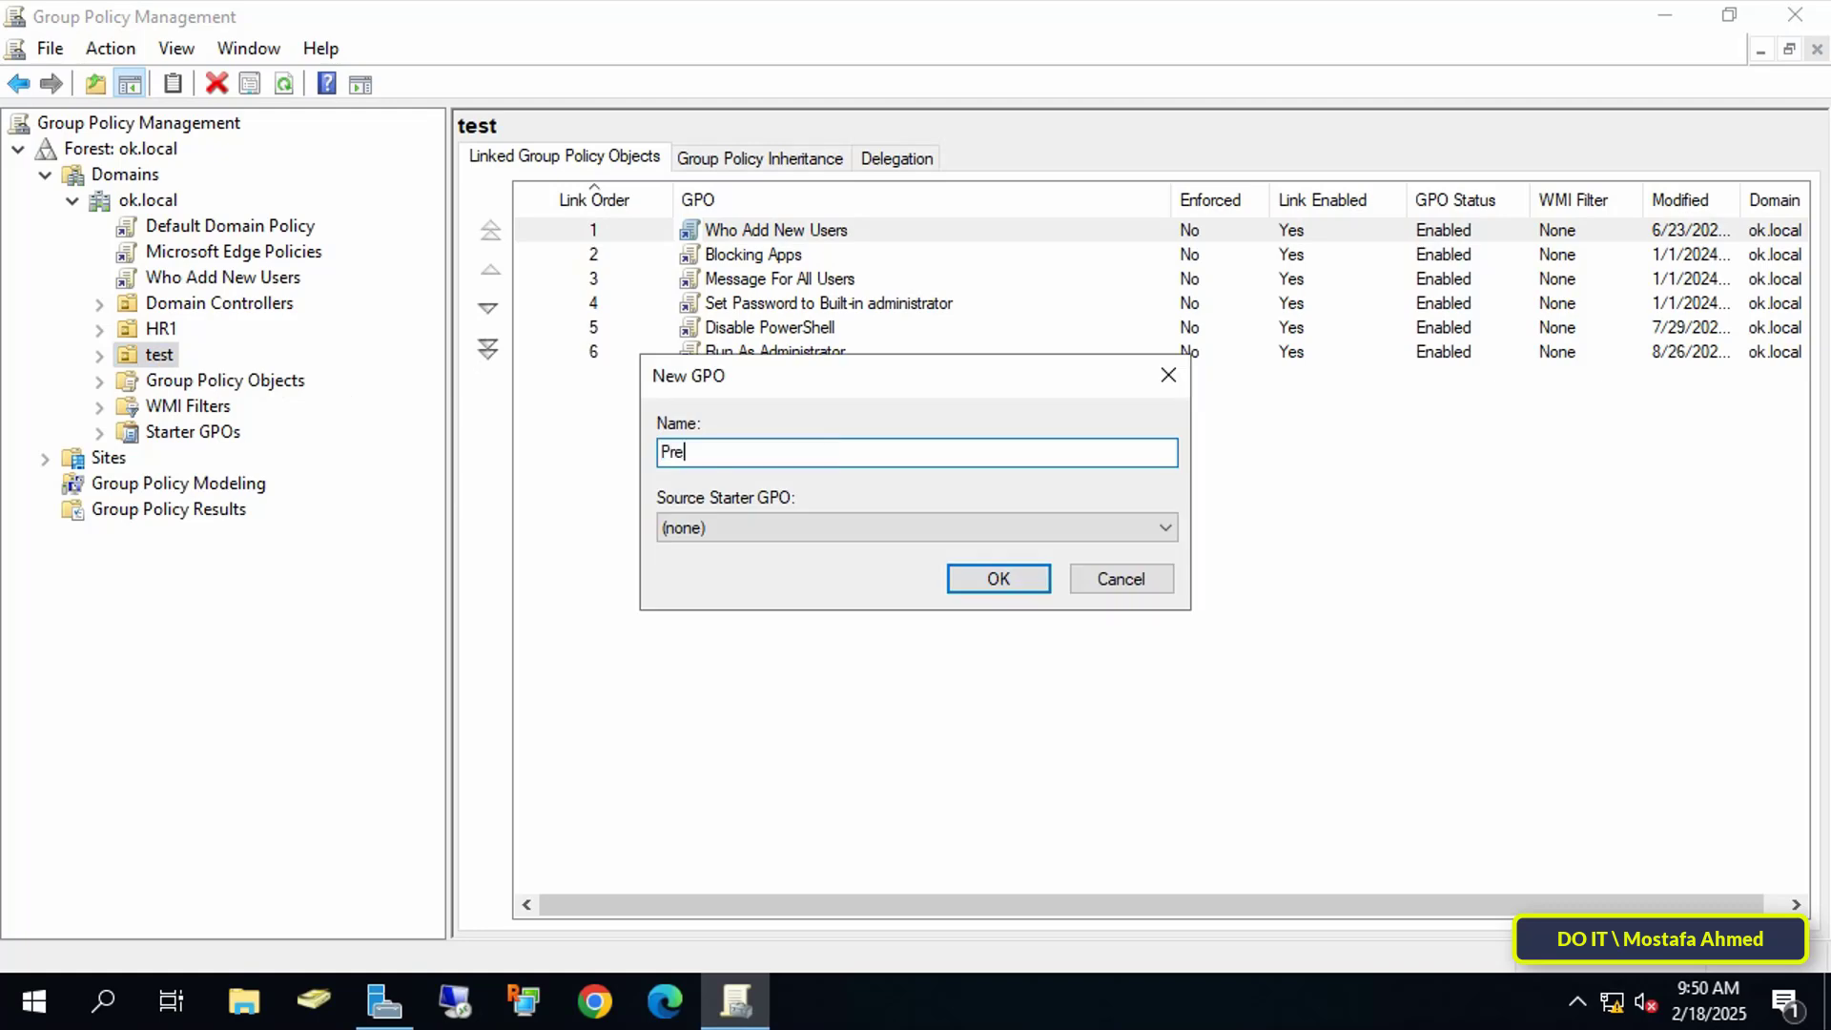
{"action": "type", "text": "vent Change Taskbar and Start Men"}
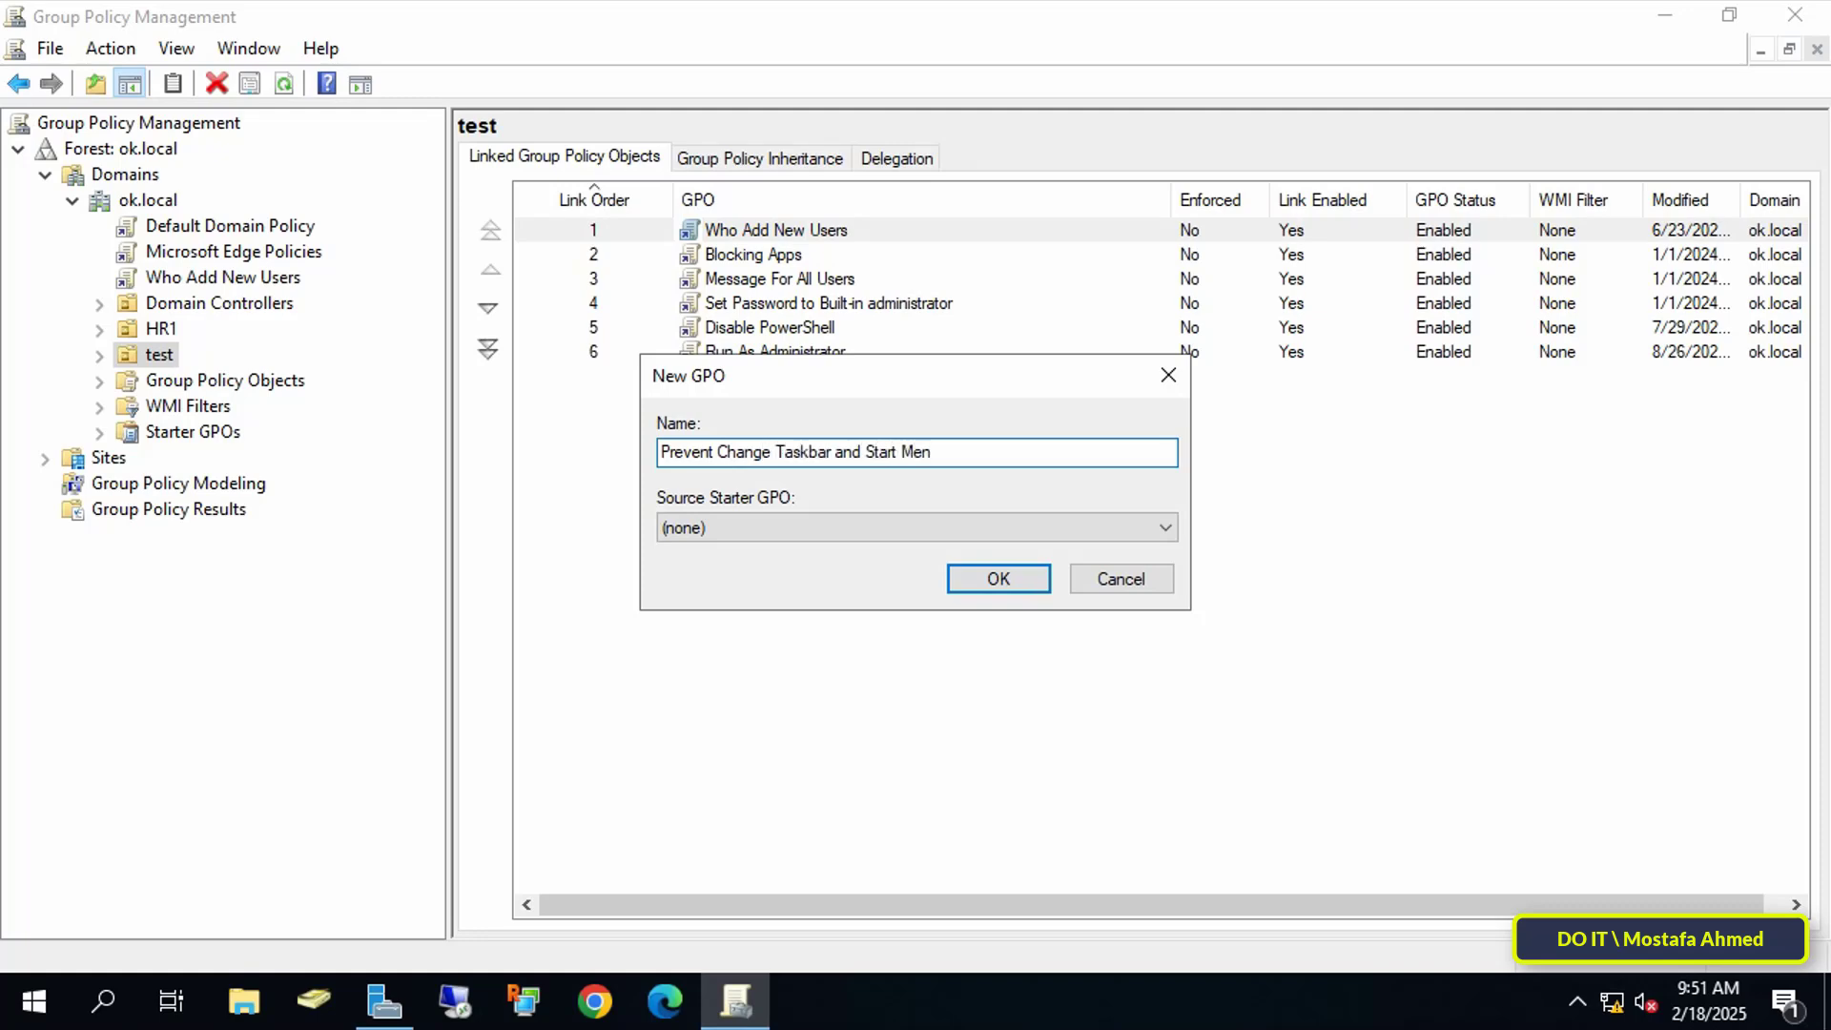
{"action": "type", "text": "u Settings"}
{"action": "left_click", "coordinate": [988, 576]}
{"action": "left_click", "coordinate": [997, 384]}
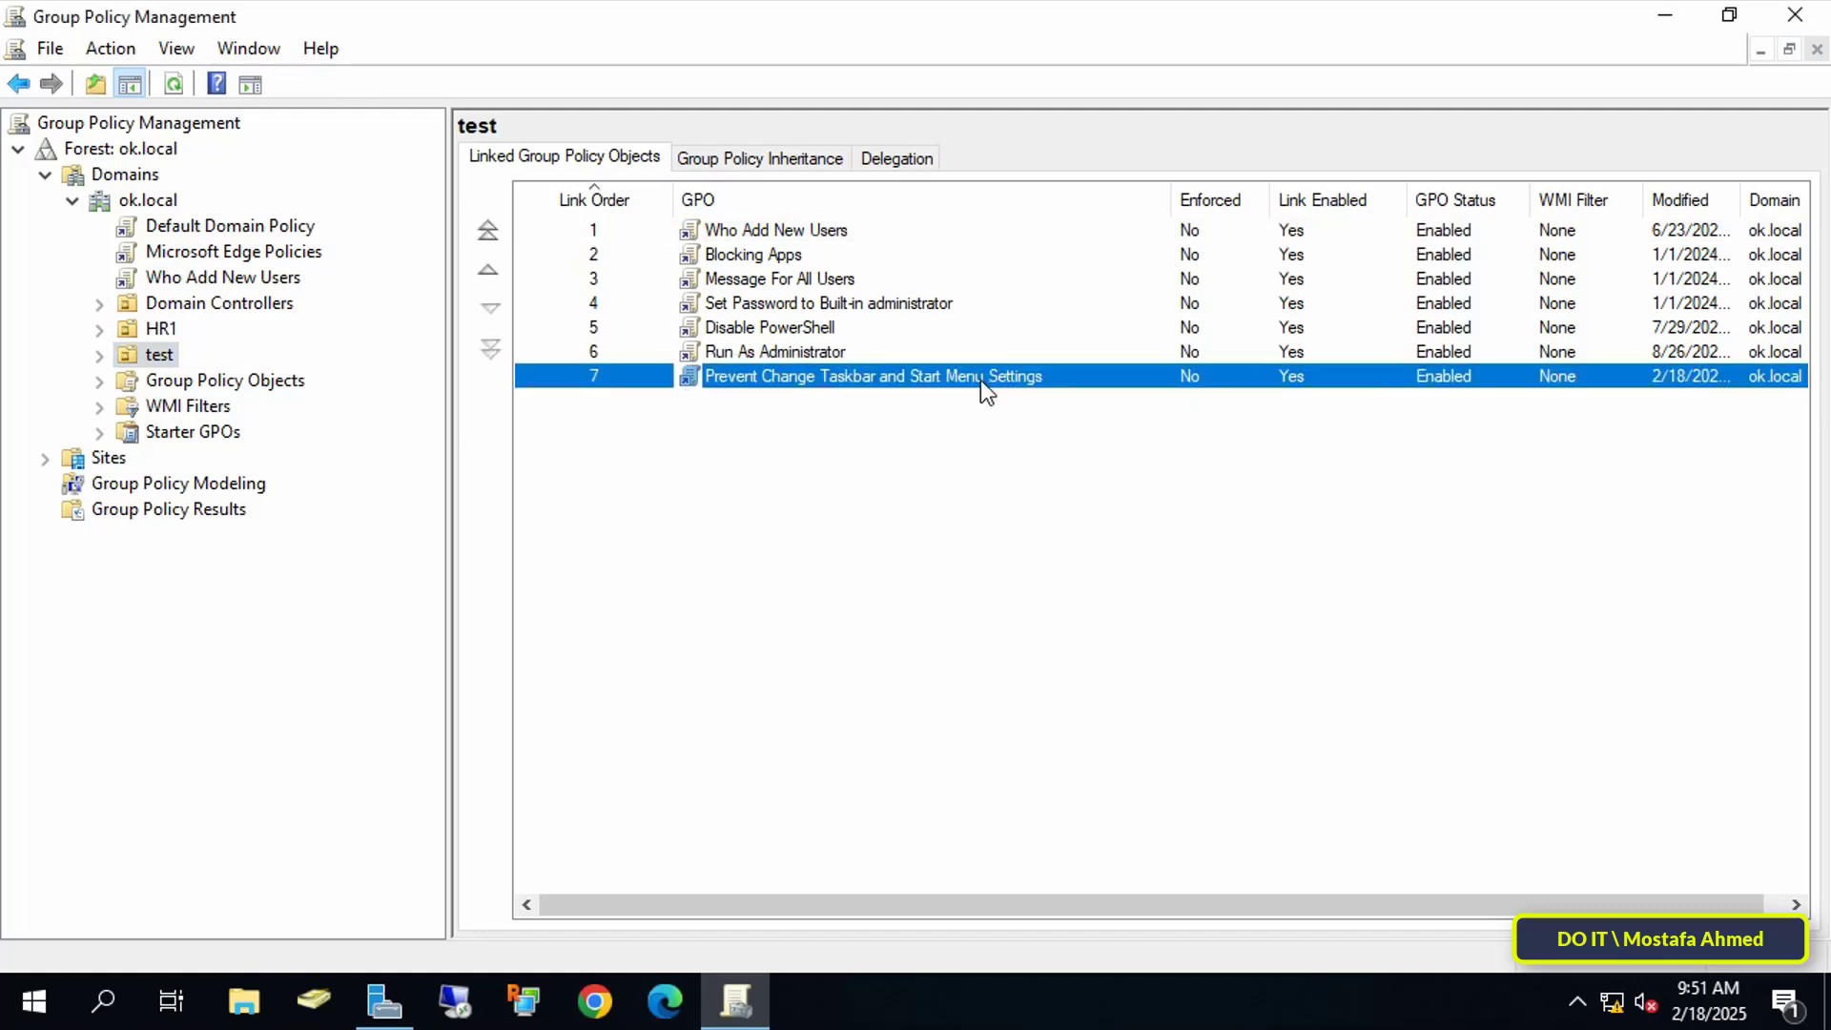
Open the new GPO in a maximized Group Policy Management Editor with a wider tree pane
{"action": "right_click", "coordinate": [989, 381]}
{"action": "left_click", "coordinate": [1021, 391]}
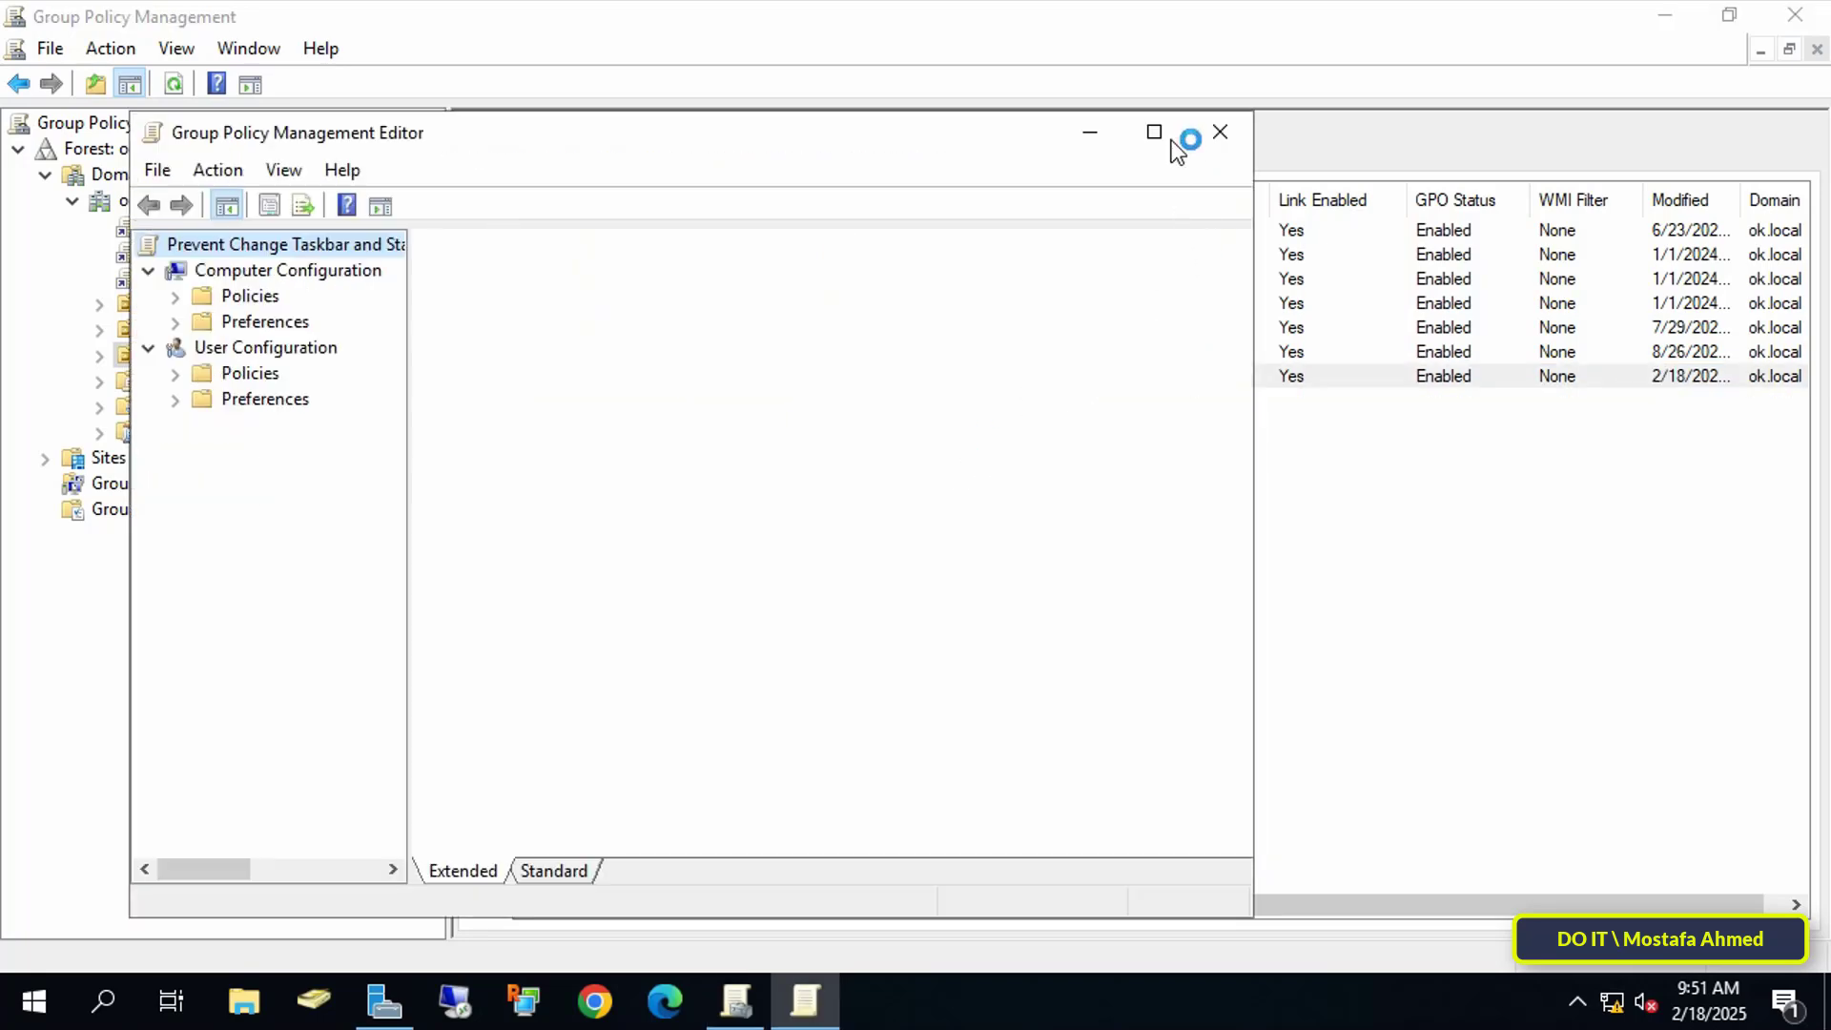
{"action": "left_click", "coordinate": [1156, 134]}
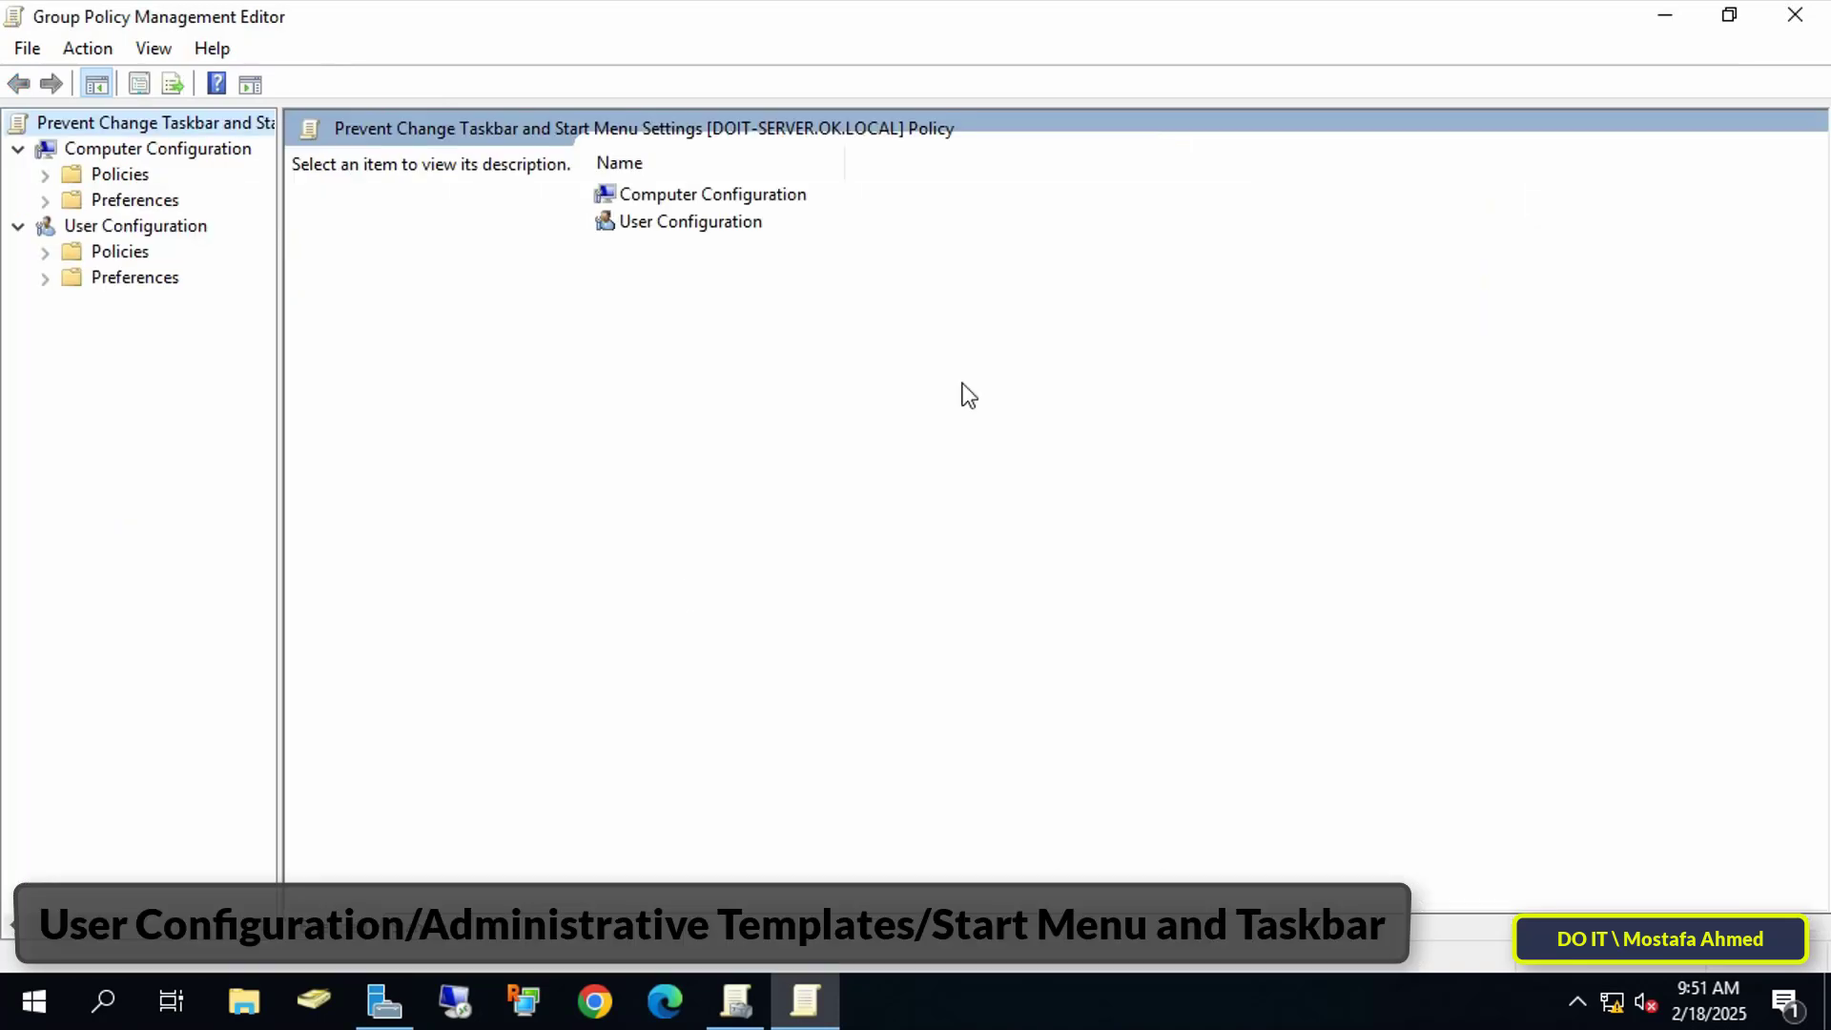
{"action": "left_click_drag", "start_coordinate": [279, 508], "coordinate": [424, 520]}
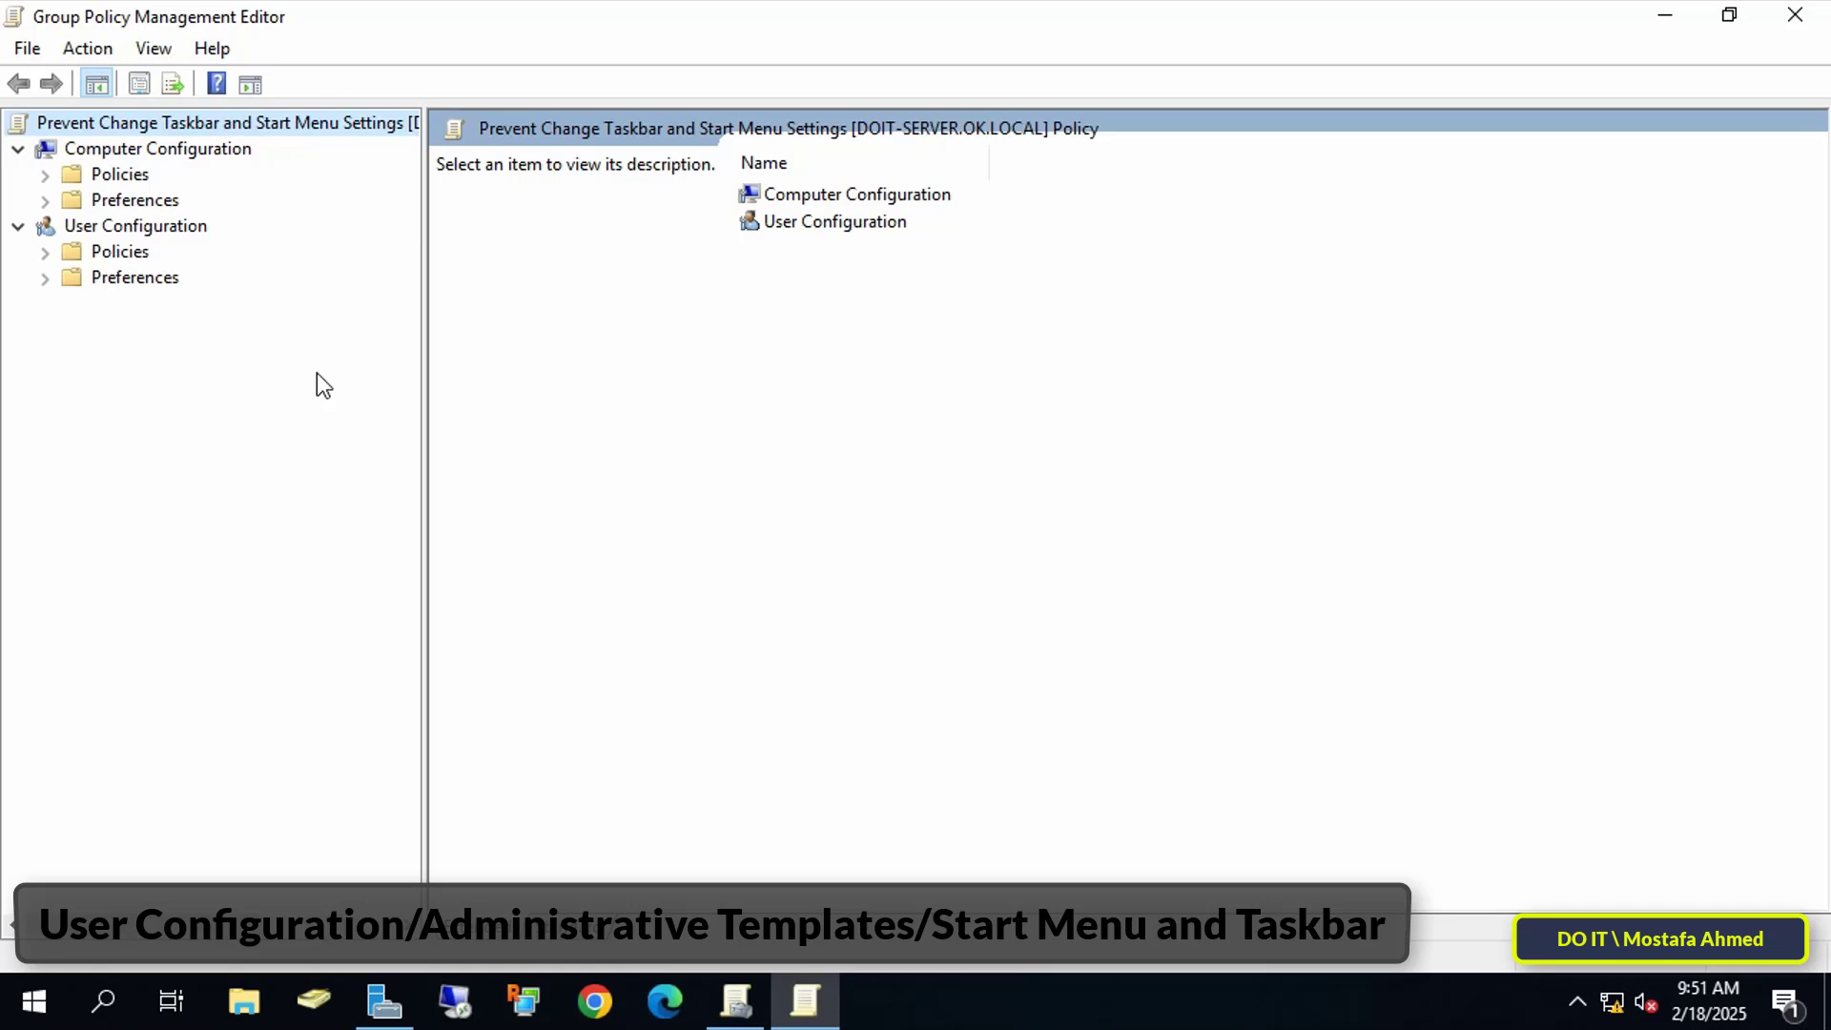
Expand User Configuration > Policies > Administrative Templates
{"action": "left_click", "coordinate": [185, 235]}
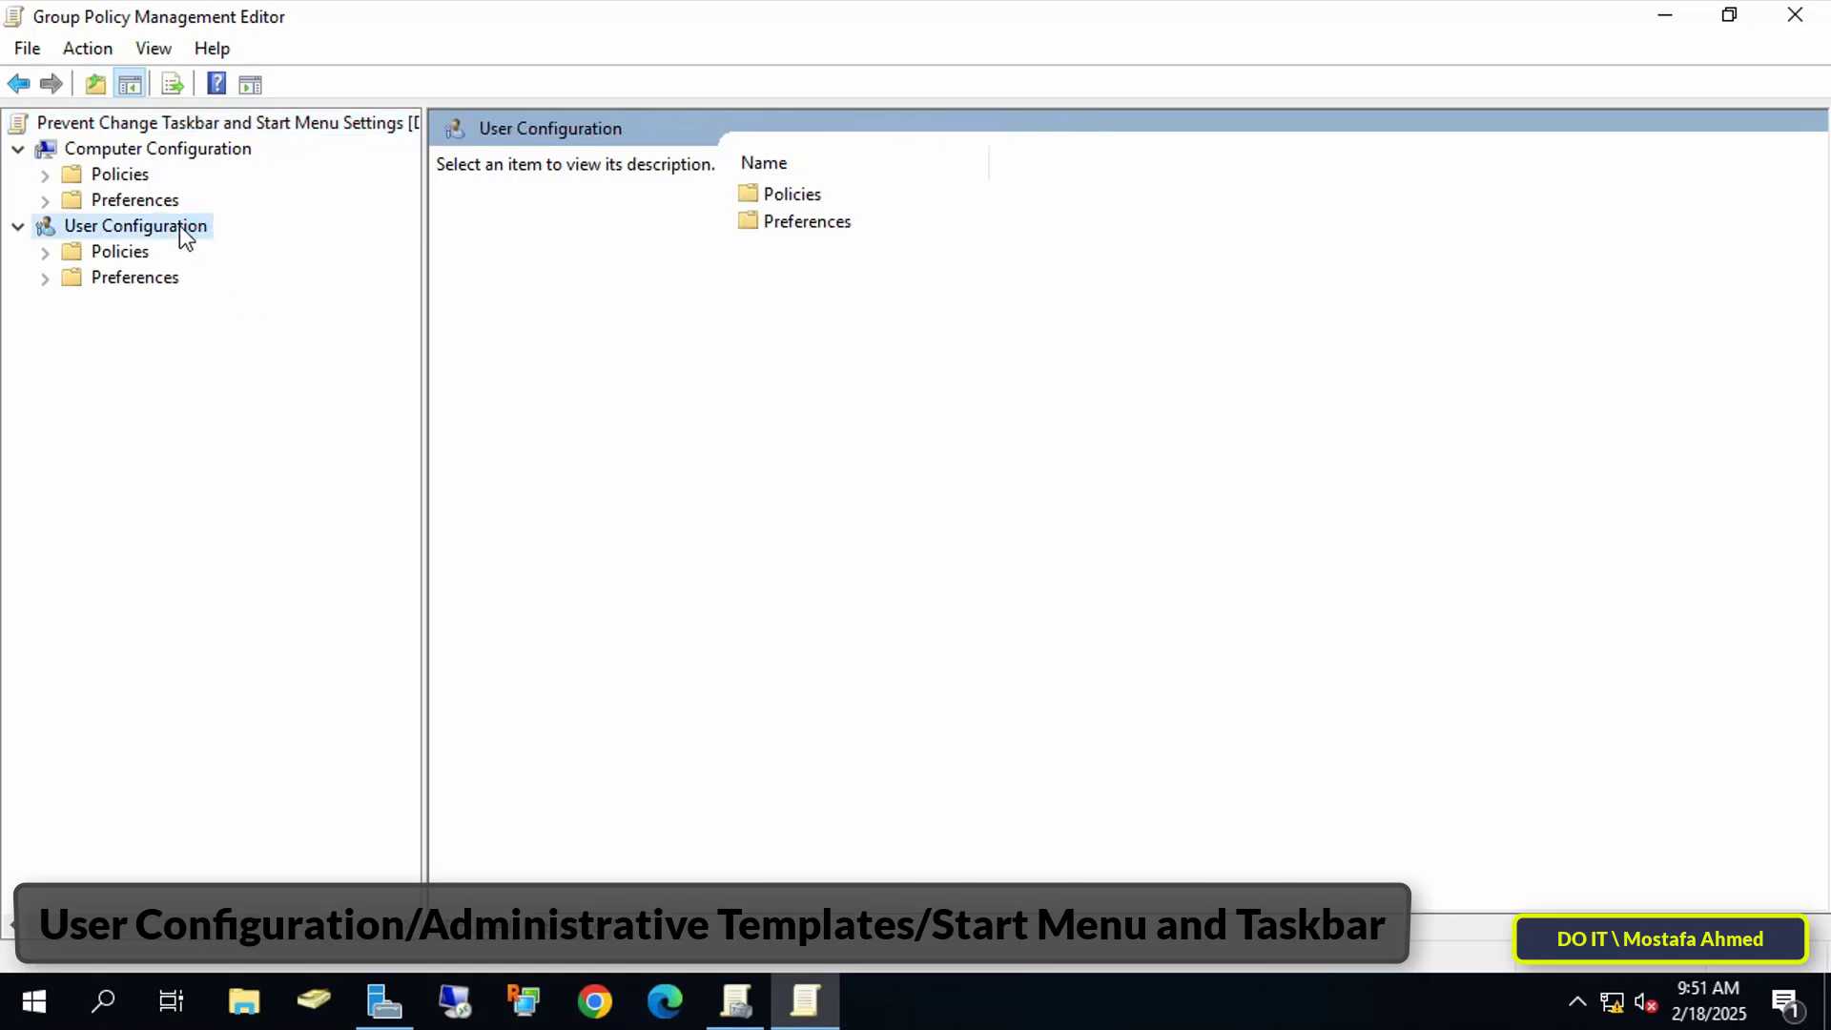
{"action": "left_click", "coordinate": [112, 253]}
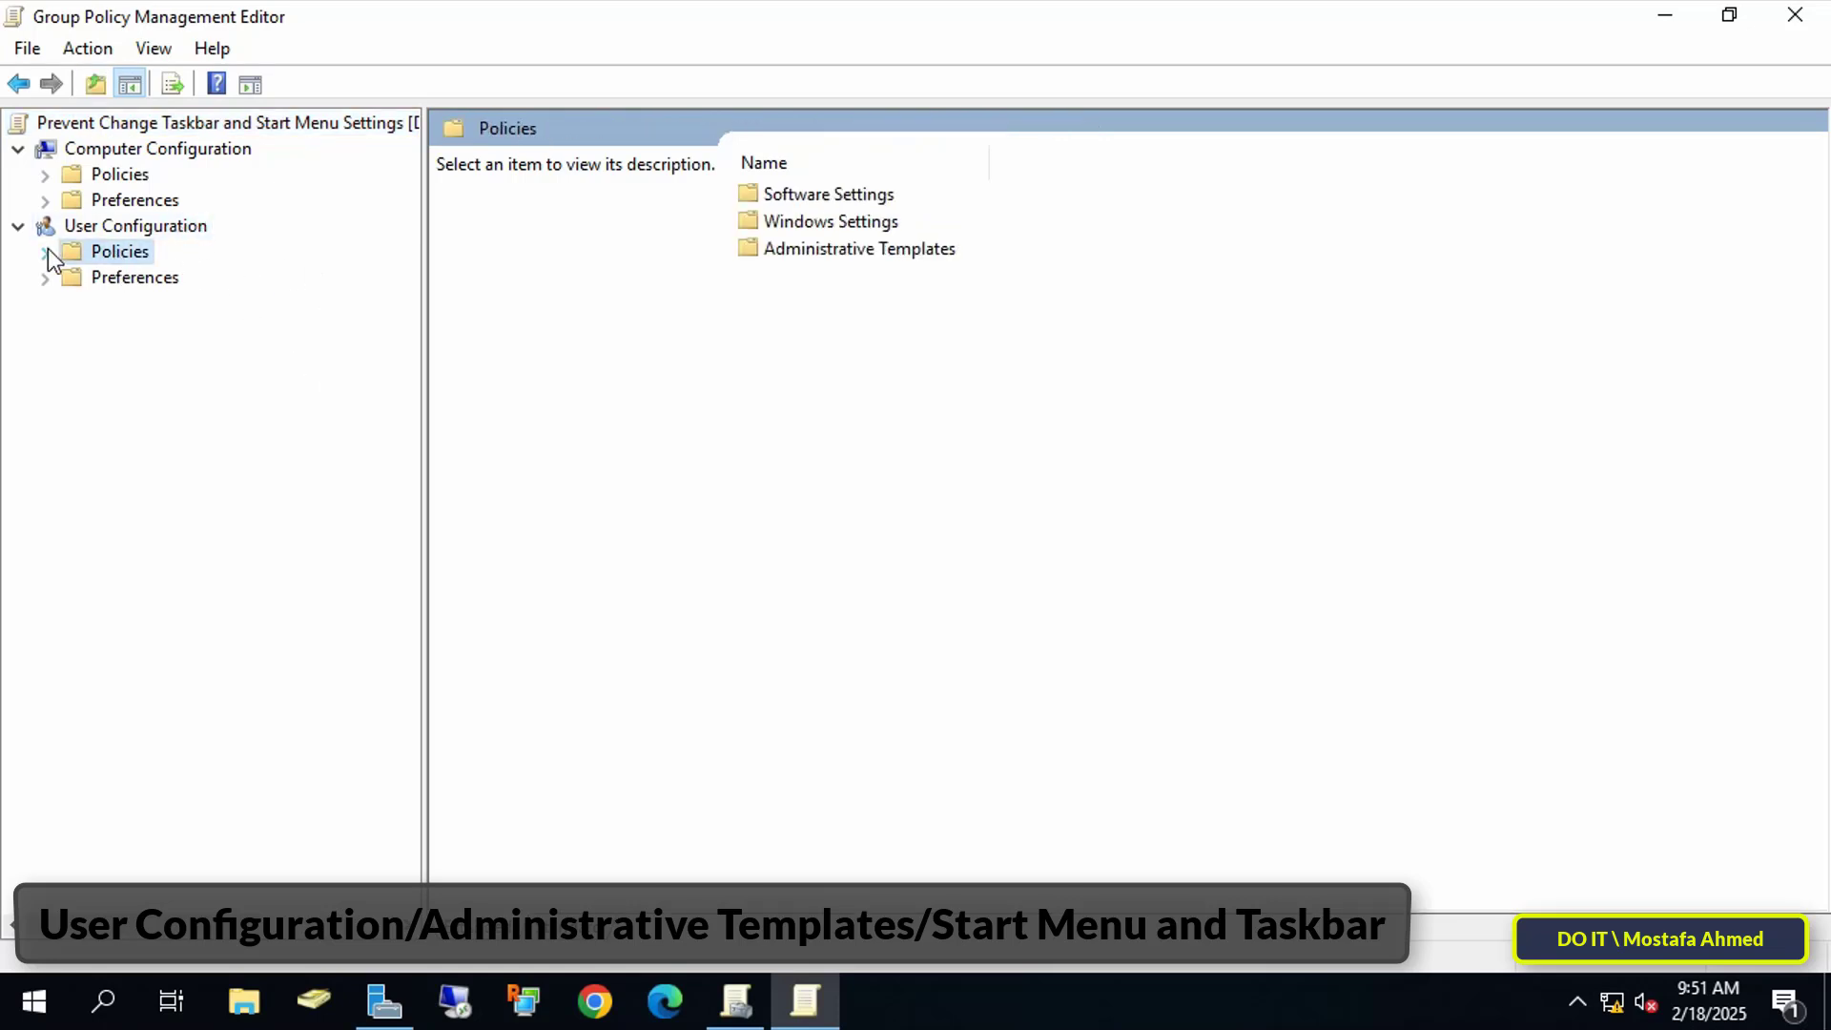
{"action": "left_click", "coordinate": [45, 253]}
{"action": "left_click", "coordinate": [143, 330]}
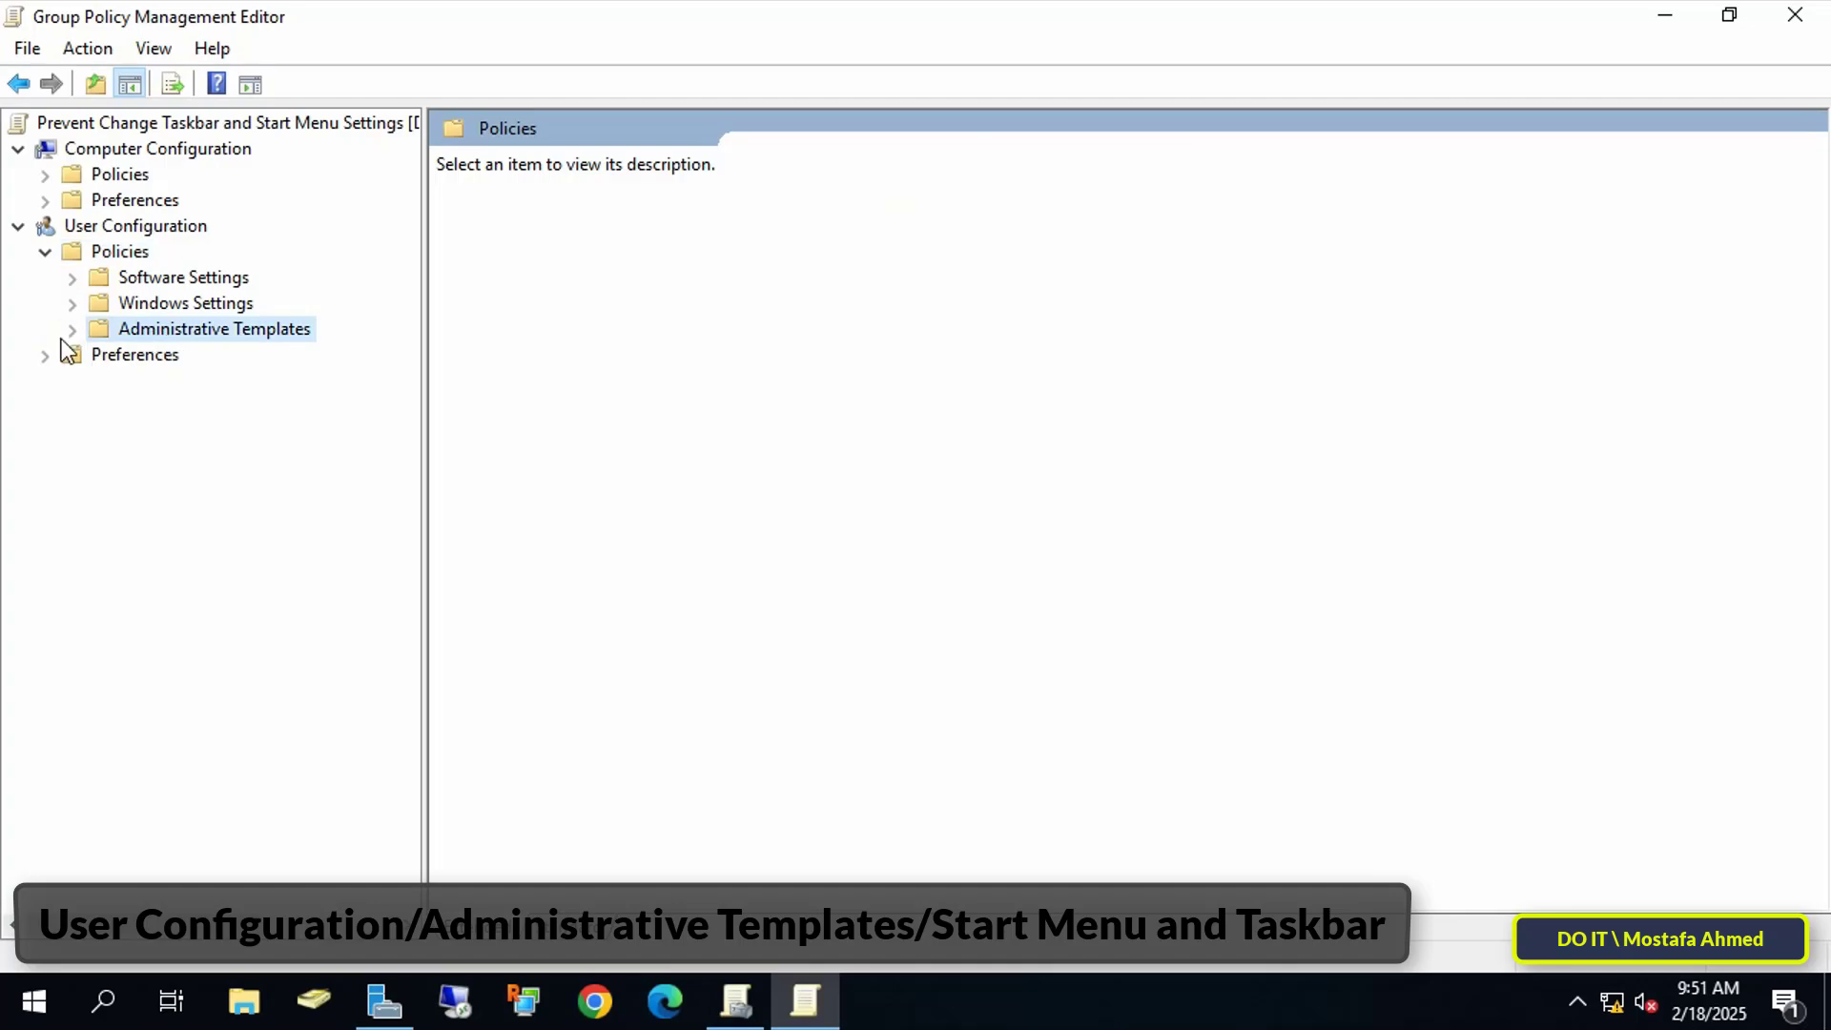
{"action": "left_click", "coordinate": [71, 330]}
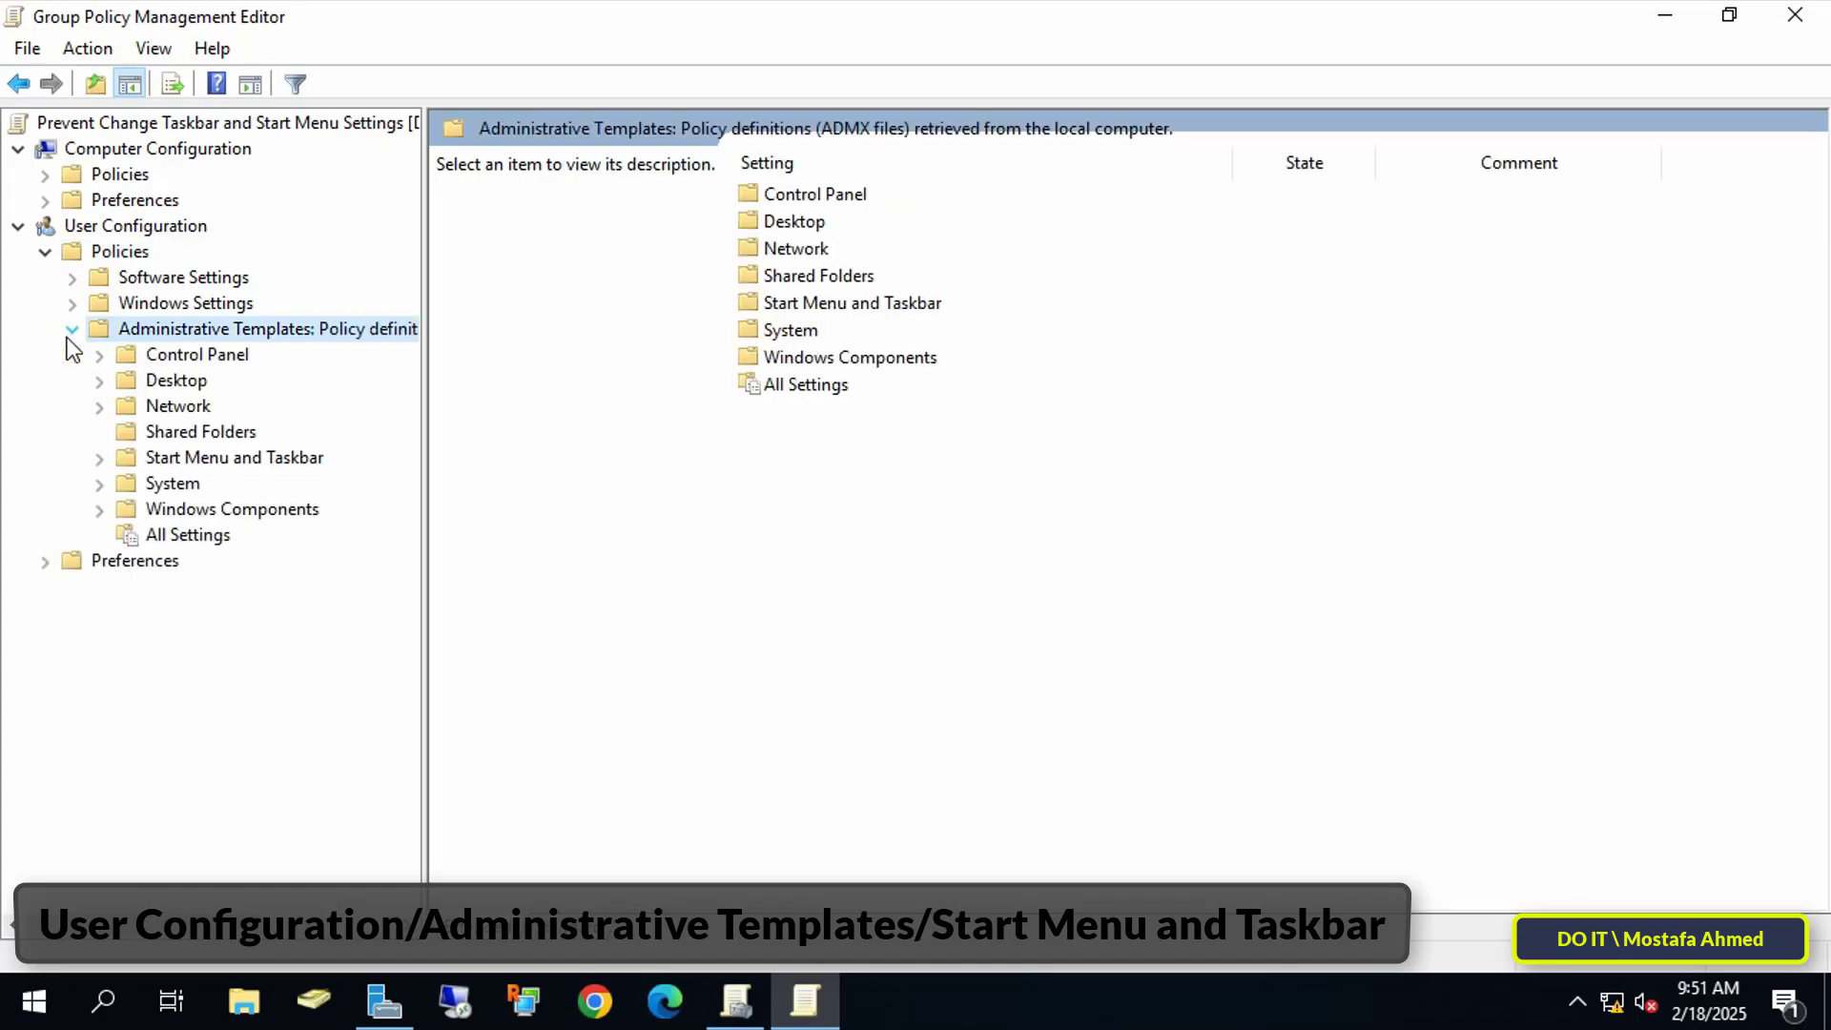
Sort the Start Menu and Taskbar settings by name and select 'Prevent changes to Taskbar and Start Menu Settings'
{"action": "left_click", "coordinate": [284, 459]}
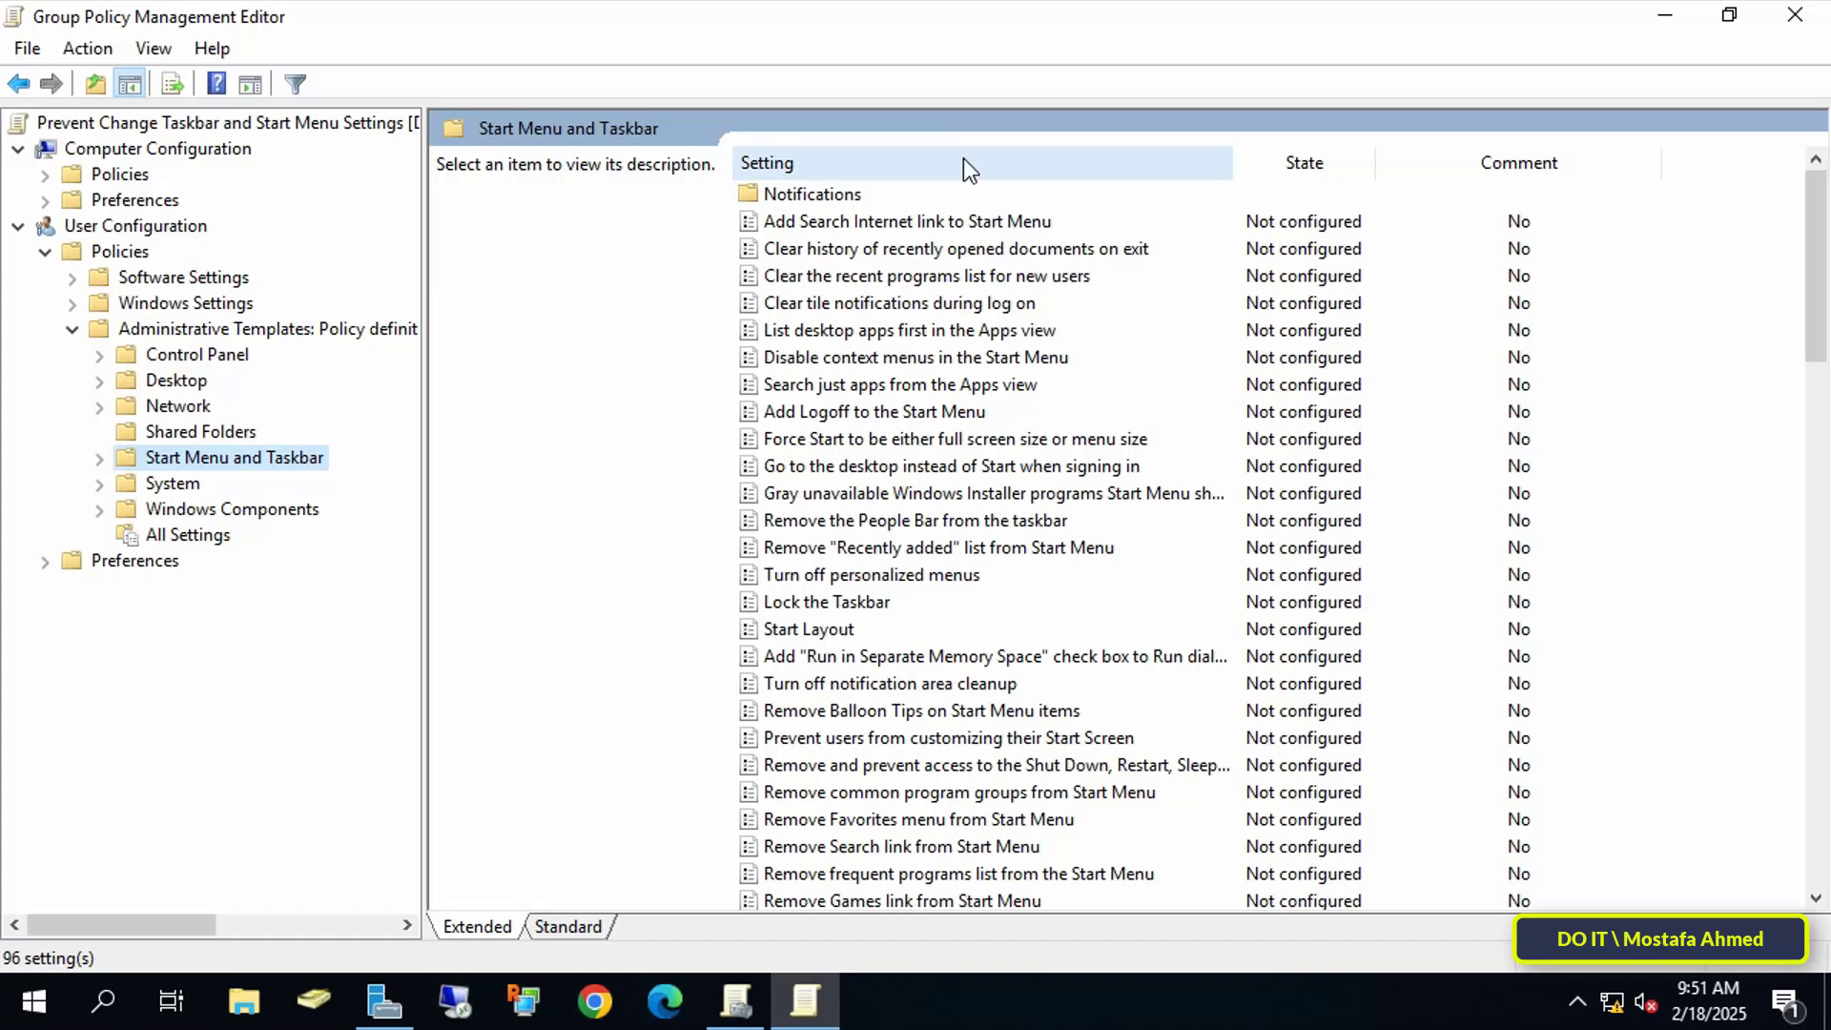
{"action": "left_click", "coordinate": [963, 162]}
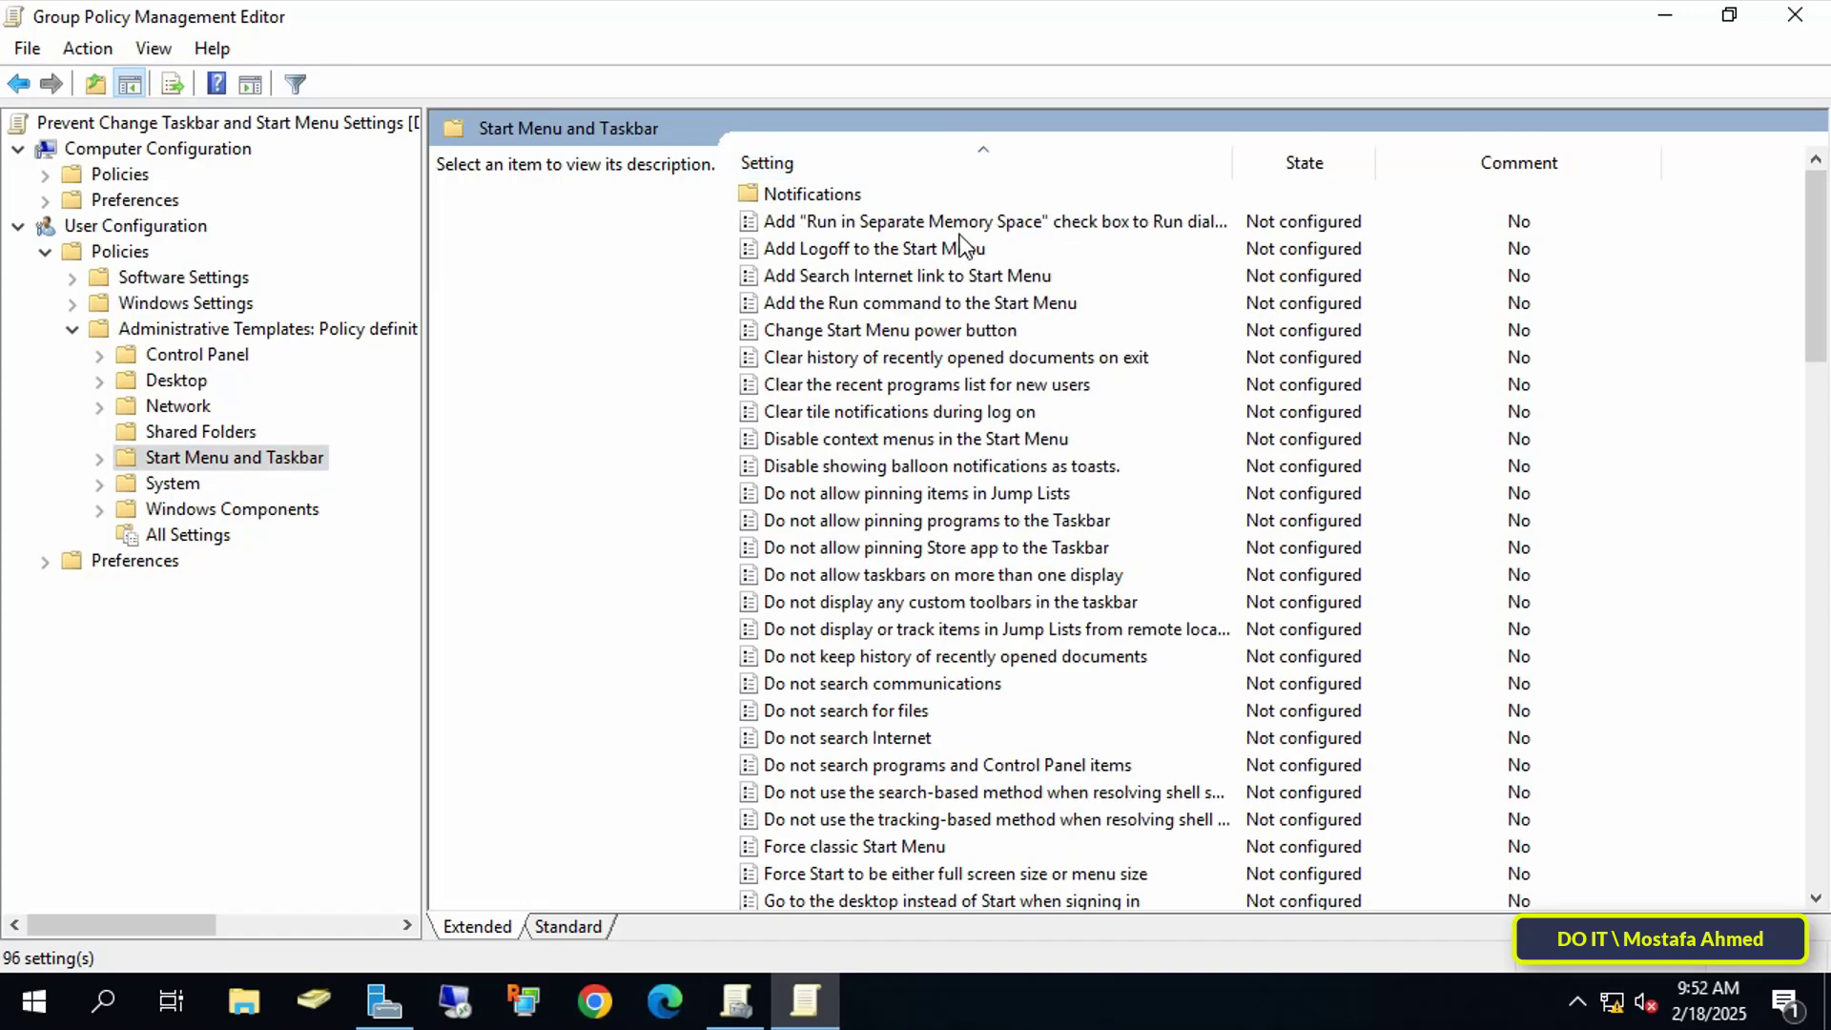
{"action": "scroll", "coordinate": [990, 388], "scroll_direction": "down", "scroll_amount": 3}
{"action": "scroll", "coordinate": [973, 393], "scroll_direction": "down", "scroll_amount": 5}
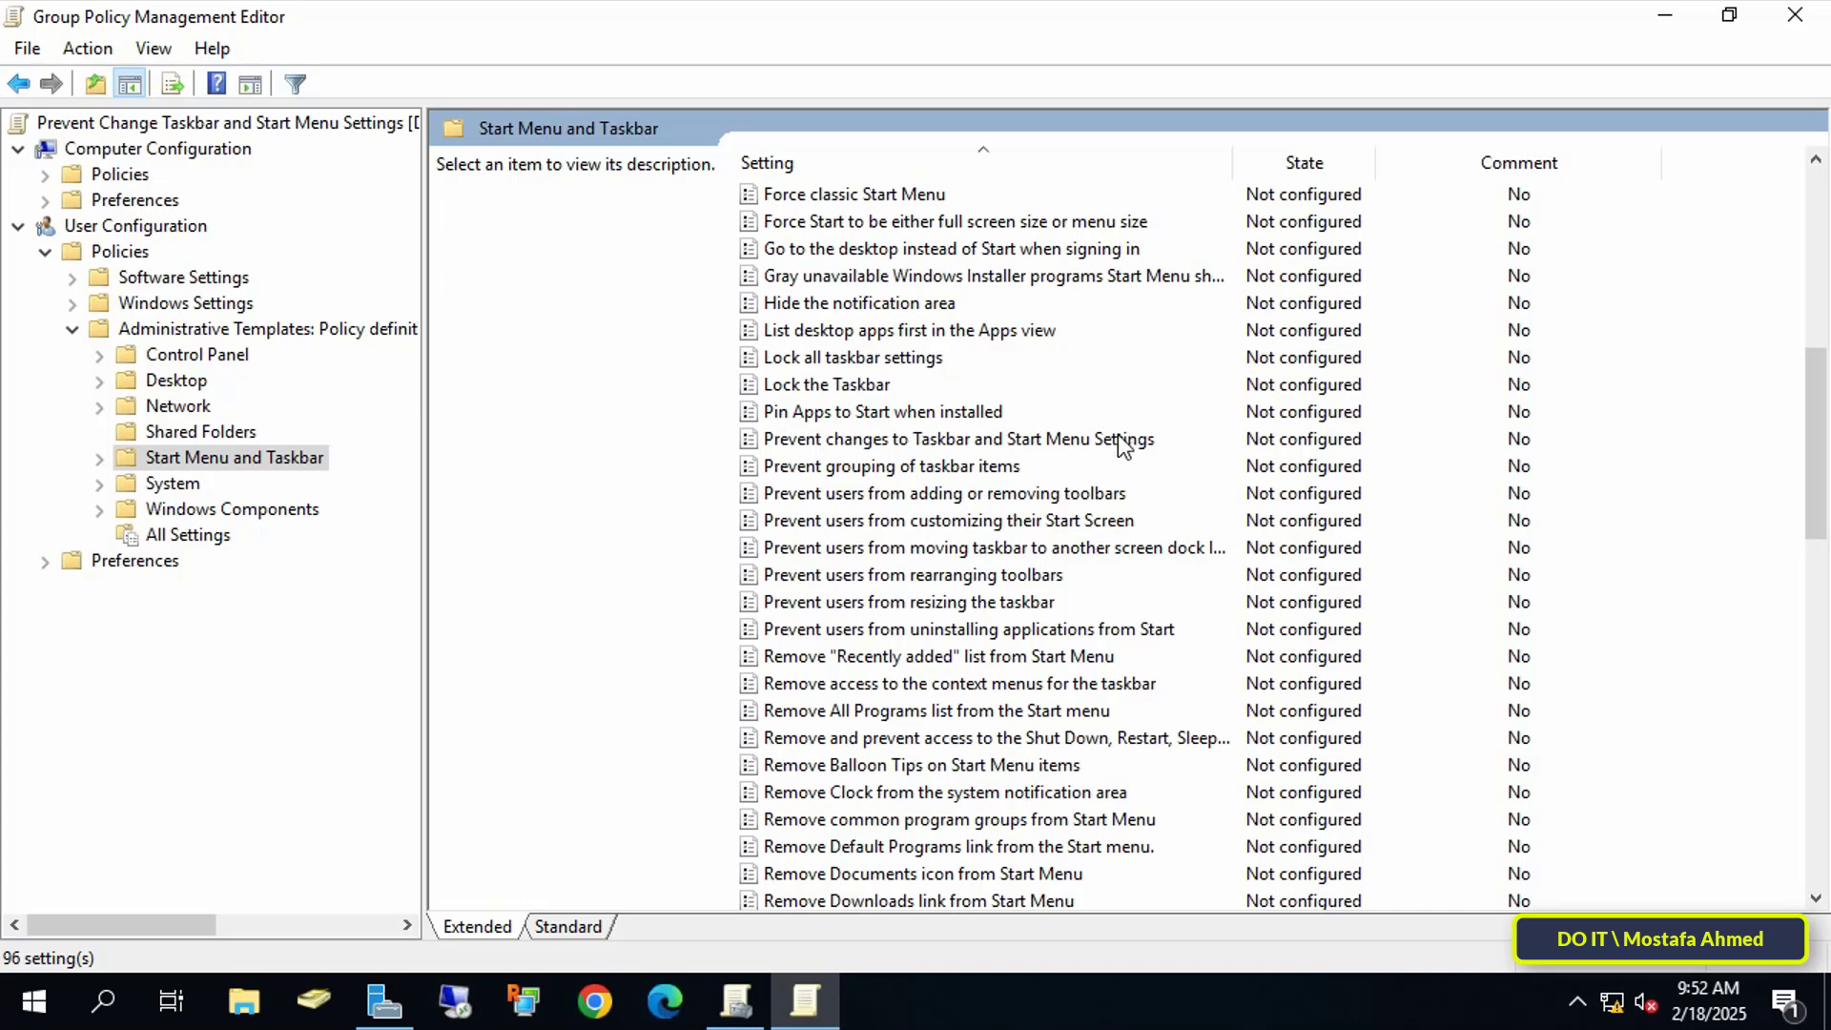
{"action": "left_click", "coordinate": [1119, 439]}
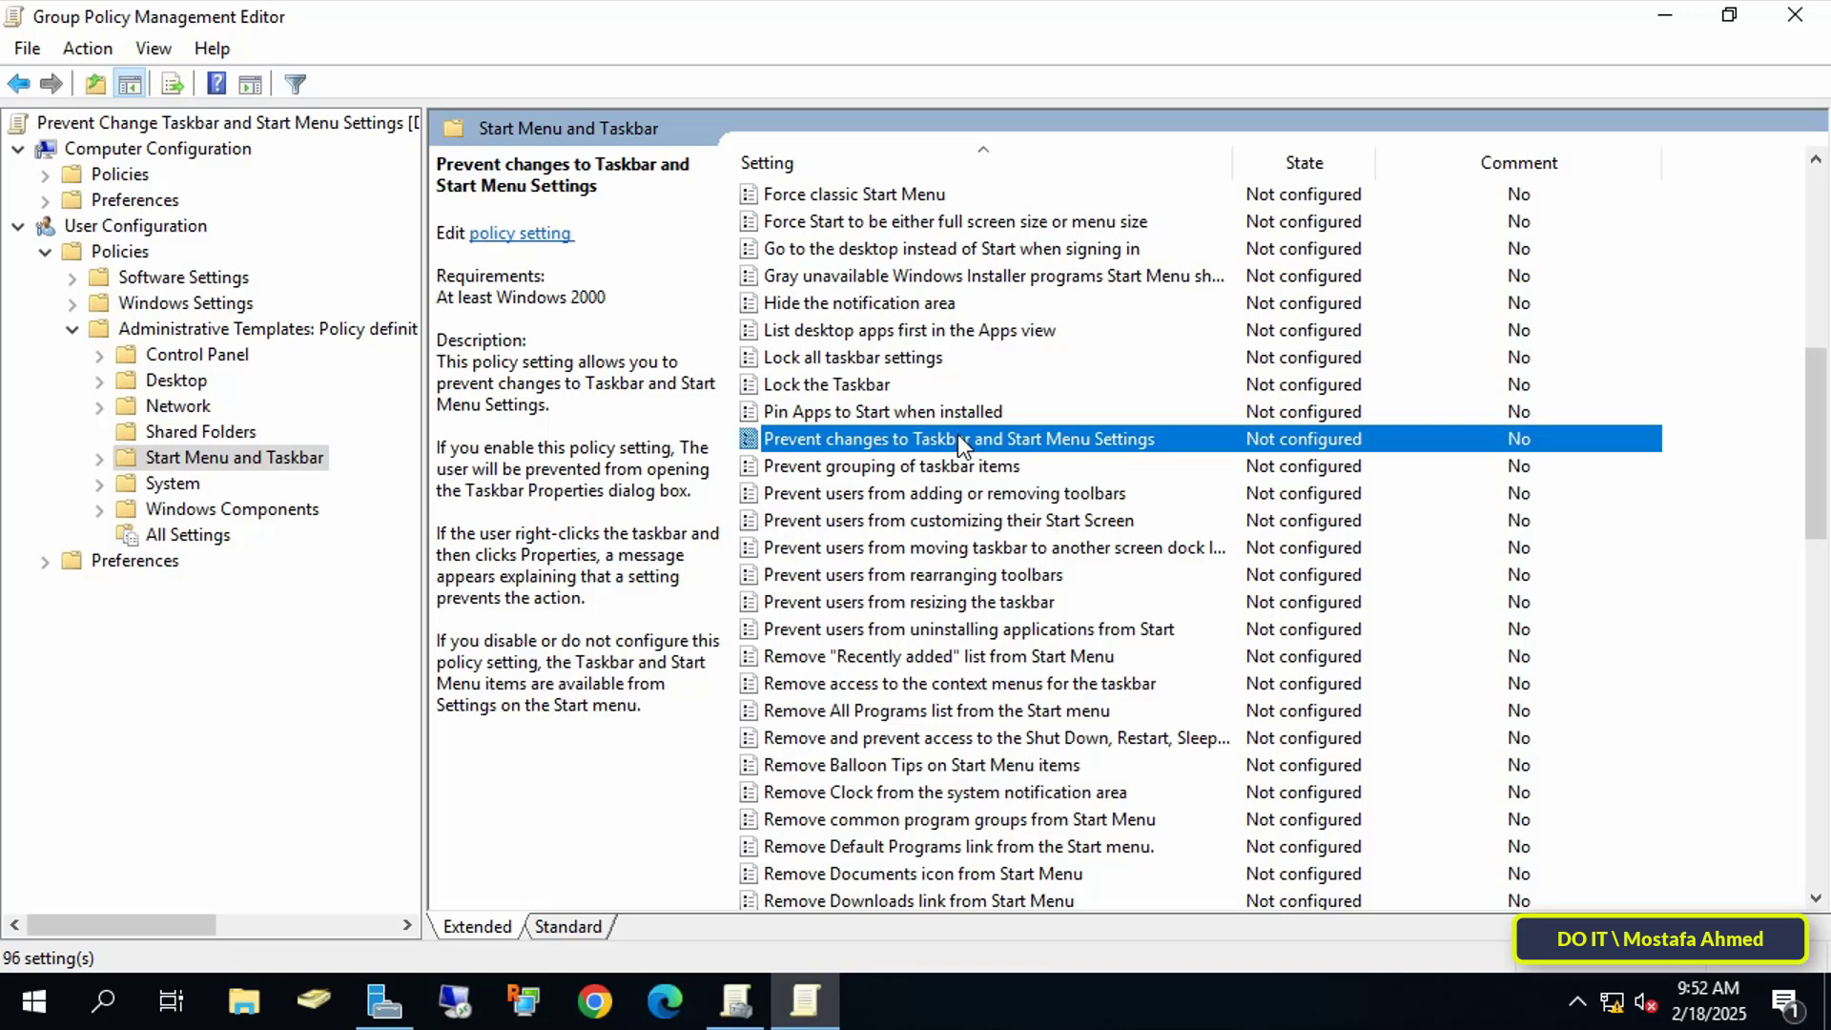
{"action": "right_click", "coordinate": [1011, 442]}
Open the policy's settings and highlight the help text explaining what enabling it does
{"action": "left_click", "coordinate": [1069, 465]}
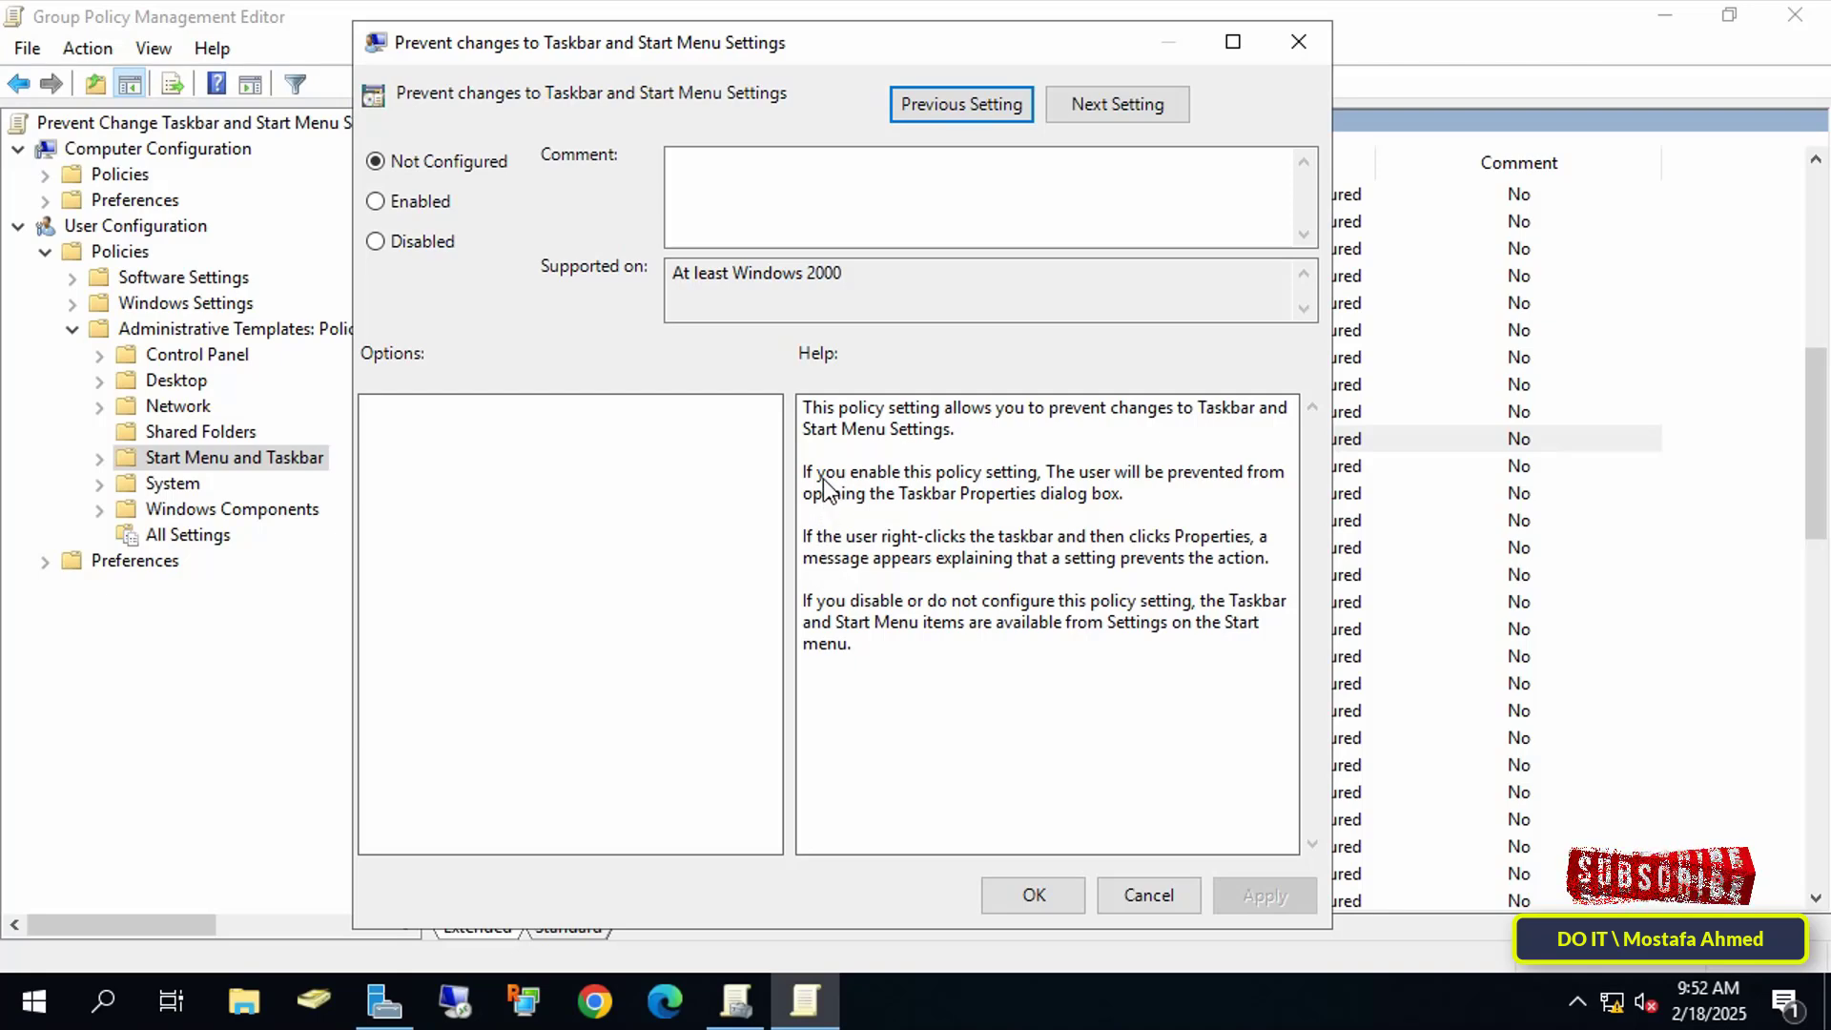
{"action": "left_click_drag", "start_coordinate": [806, 471], "coordinate": [1036, 491]}
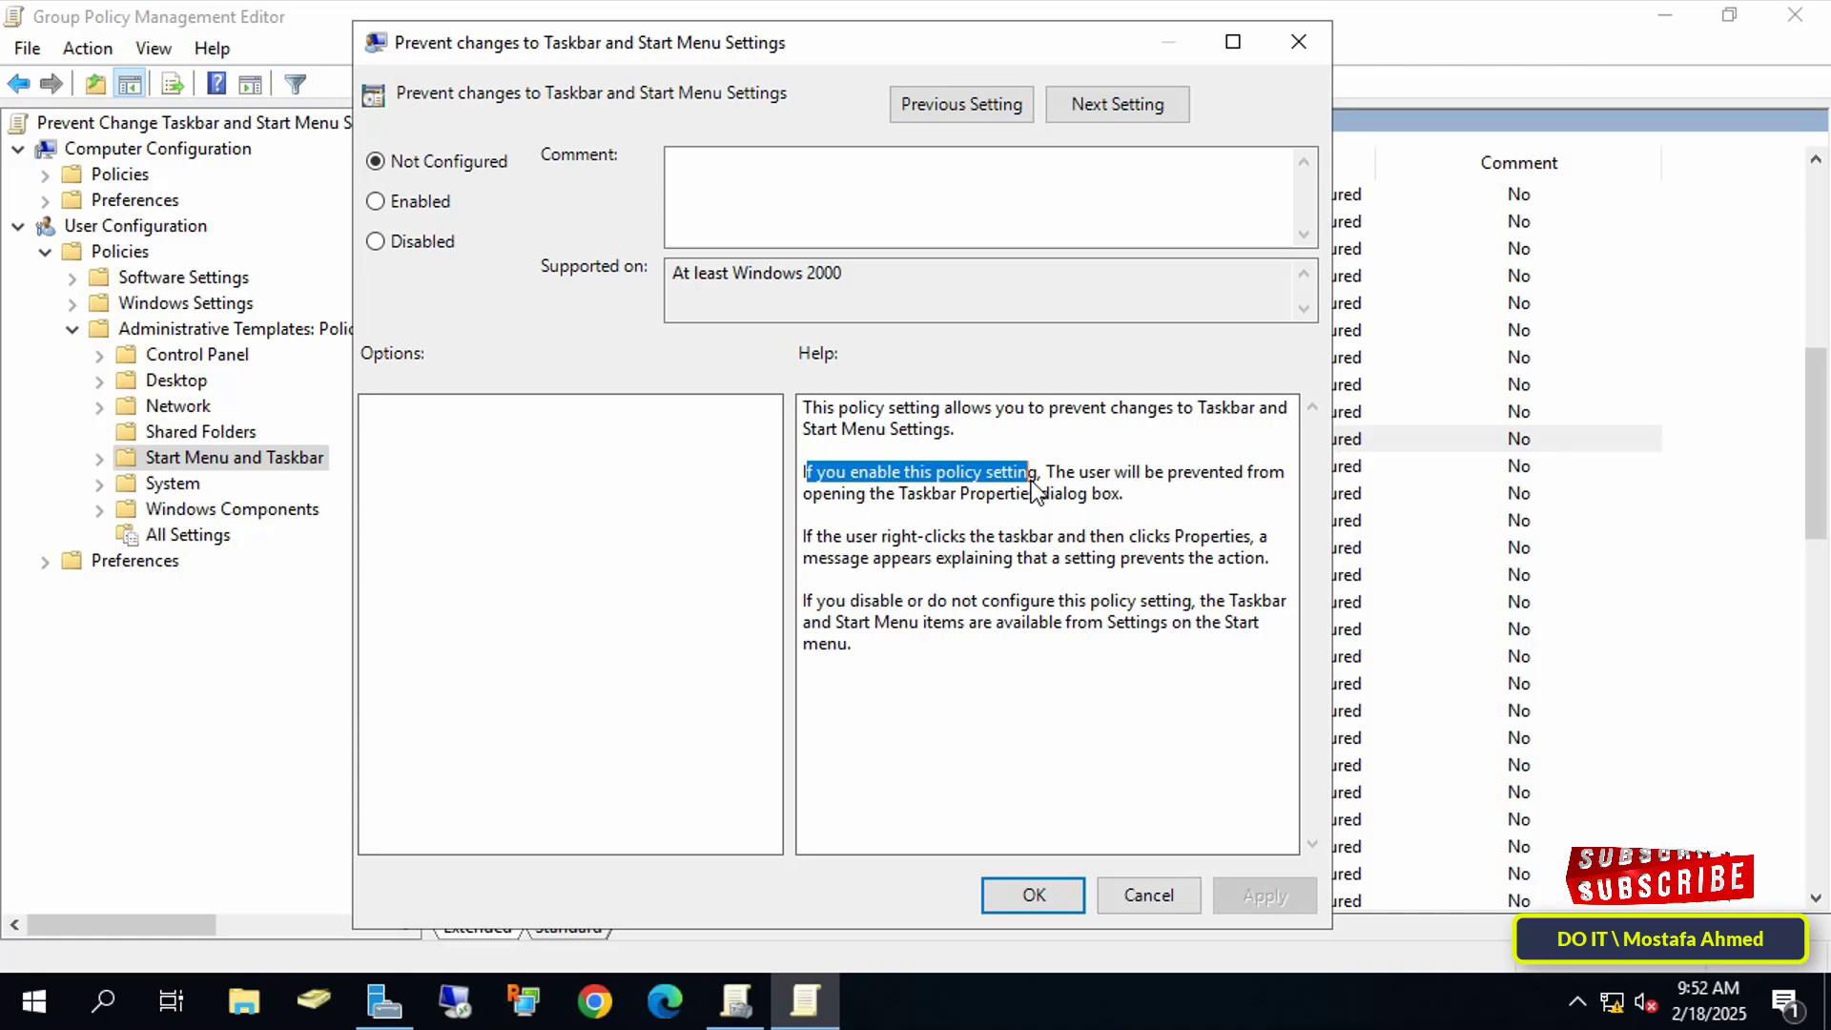
{"action": "left_click_drag", "start_coordinate": [1036, 491], "coordinate": [1169, 491]}
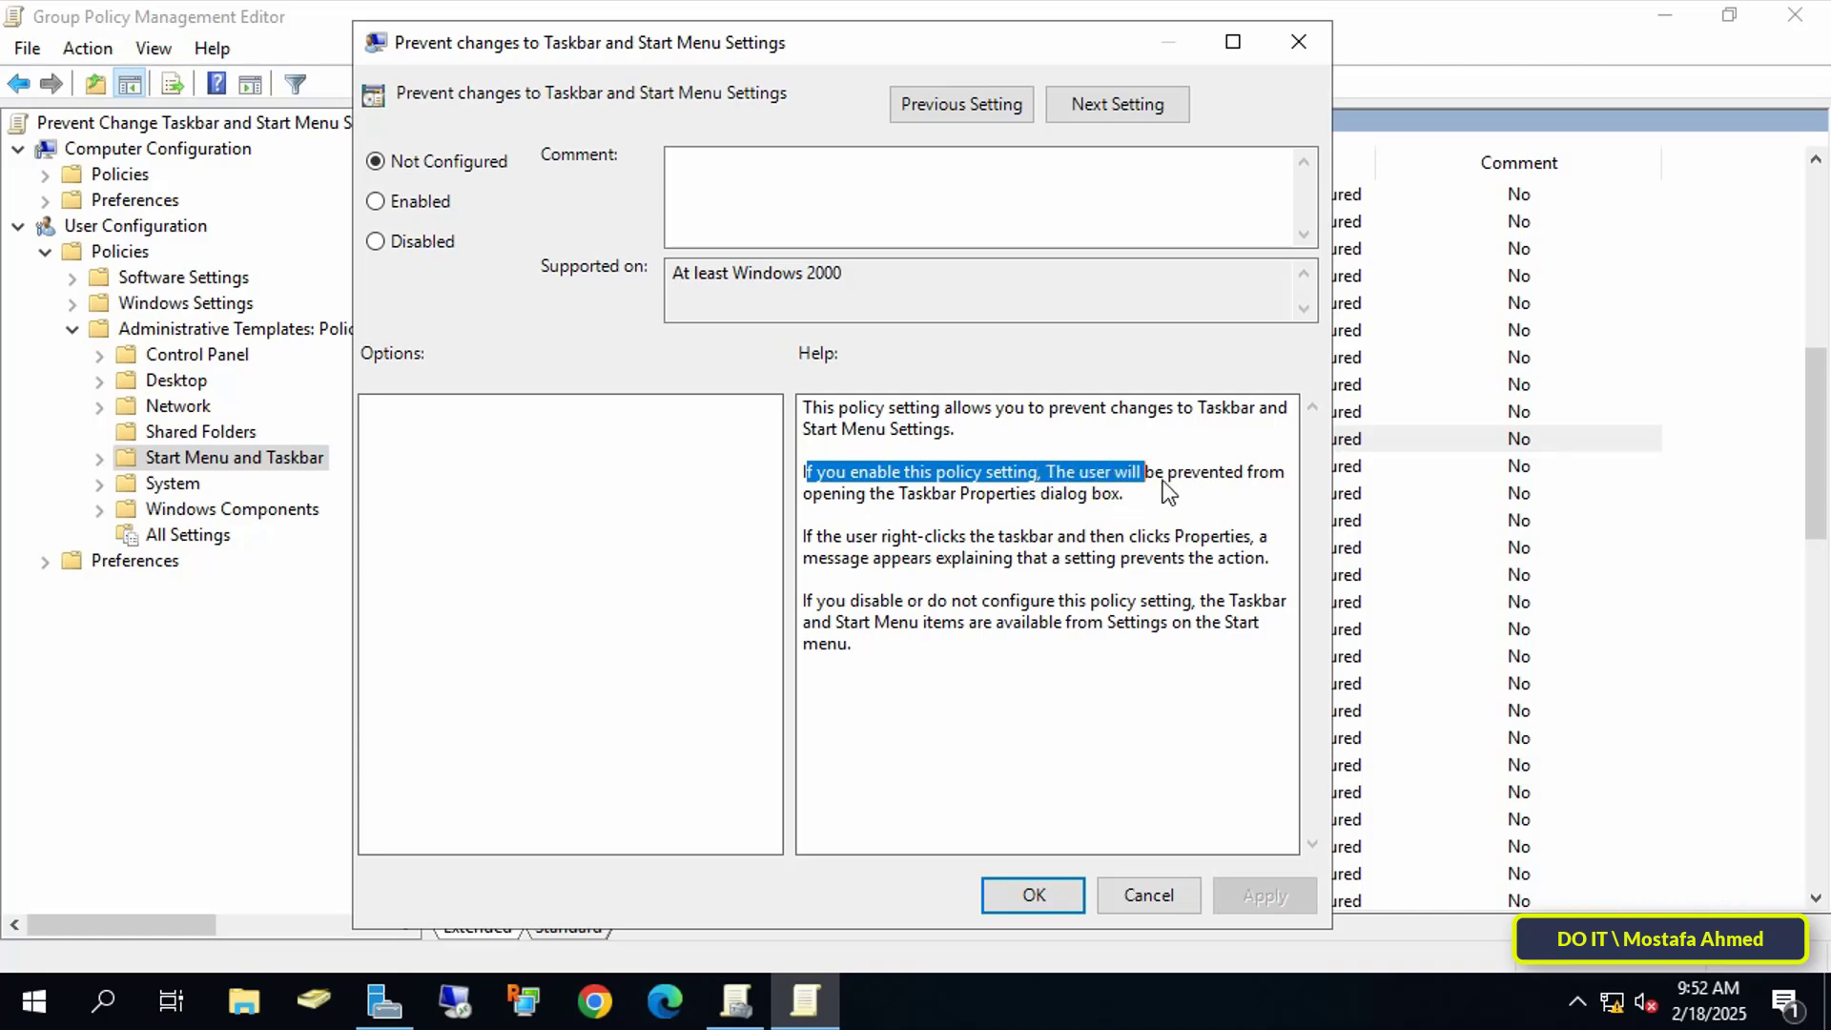
{"action": "left_click_drag", "start_coordinate": [1286, 477], "coordinate": [1288, 498]}
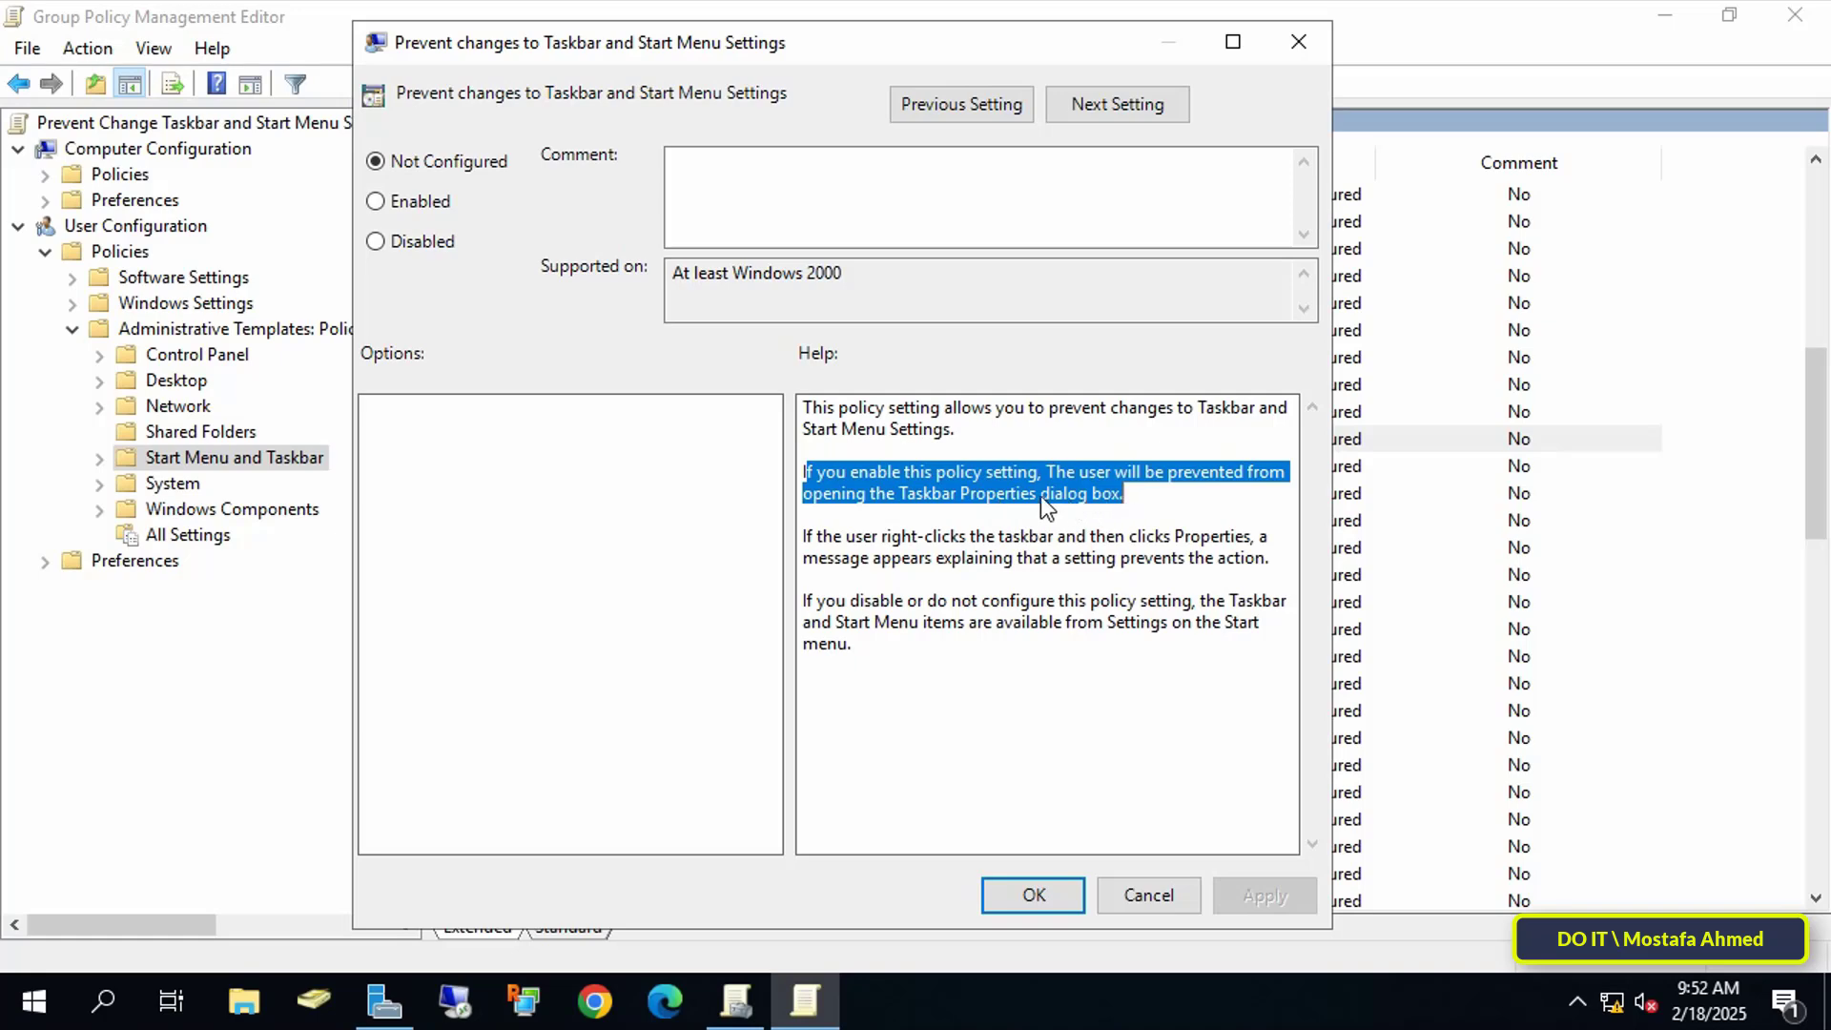
Set the policy to Enabled, apply it, and close the policy editor
{"action": "left_click", "coordinate": [377, 202]}
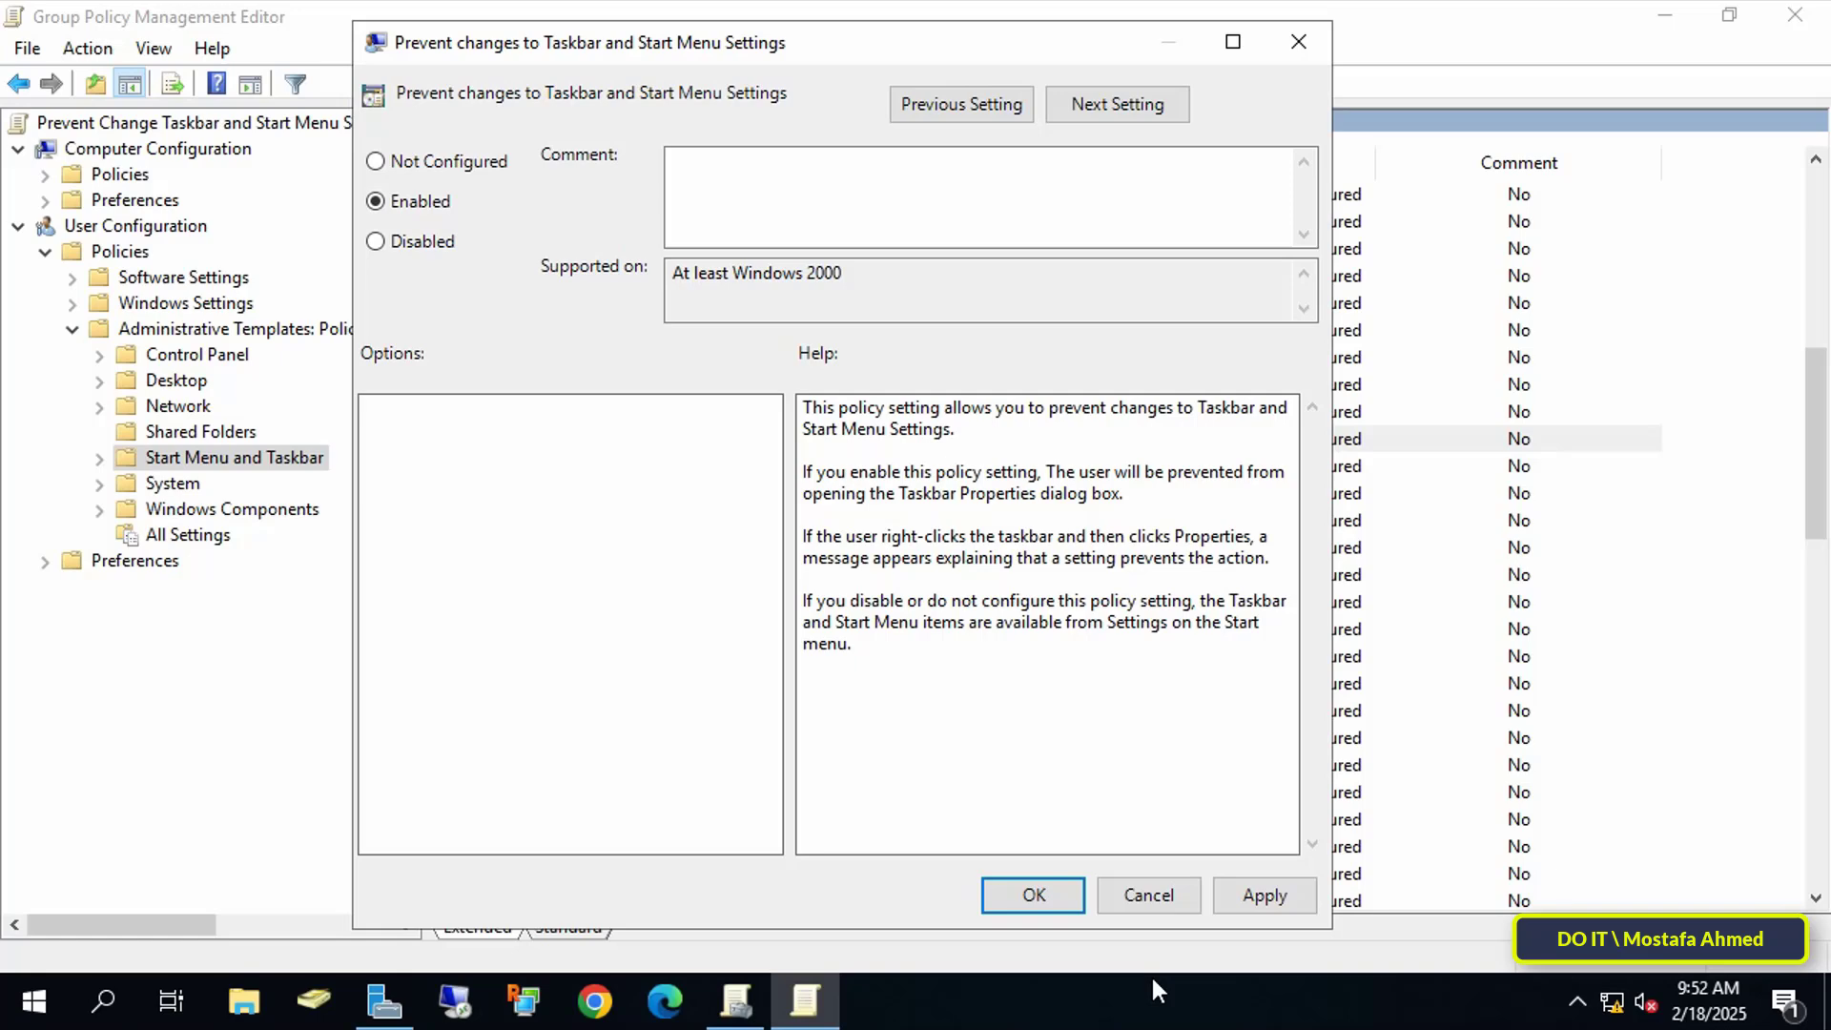
{"action": "left_click", "coordinate": [1251, 898]}
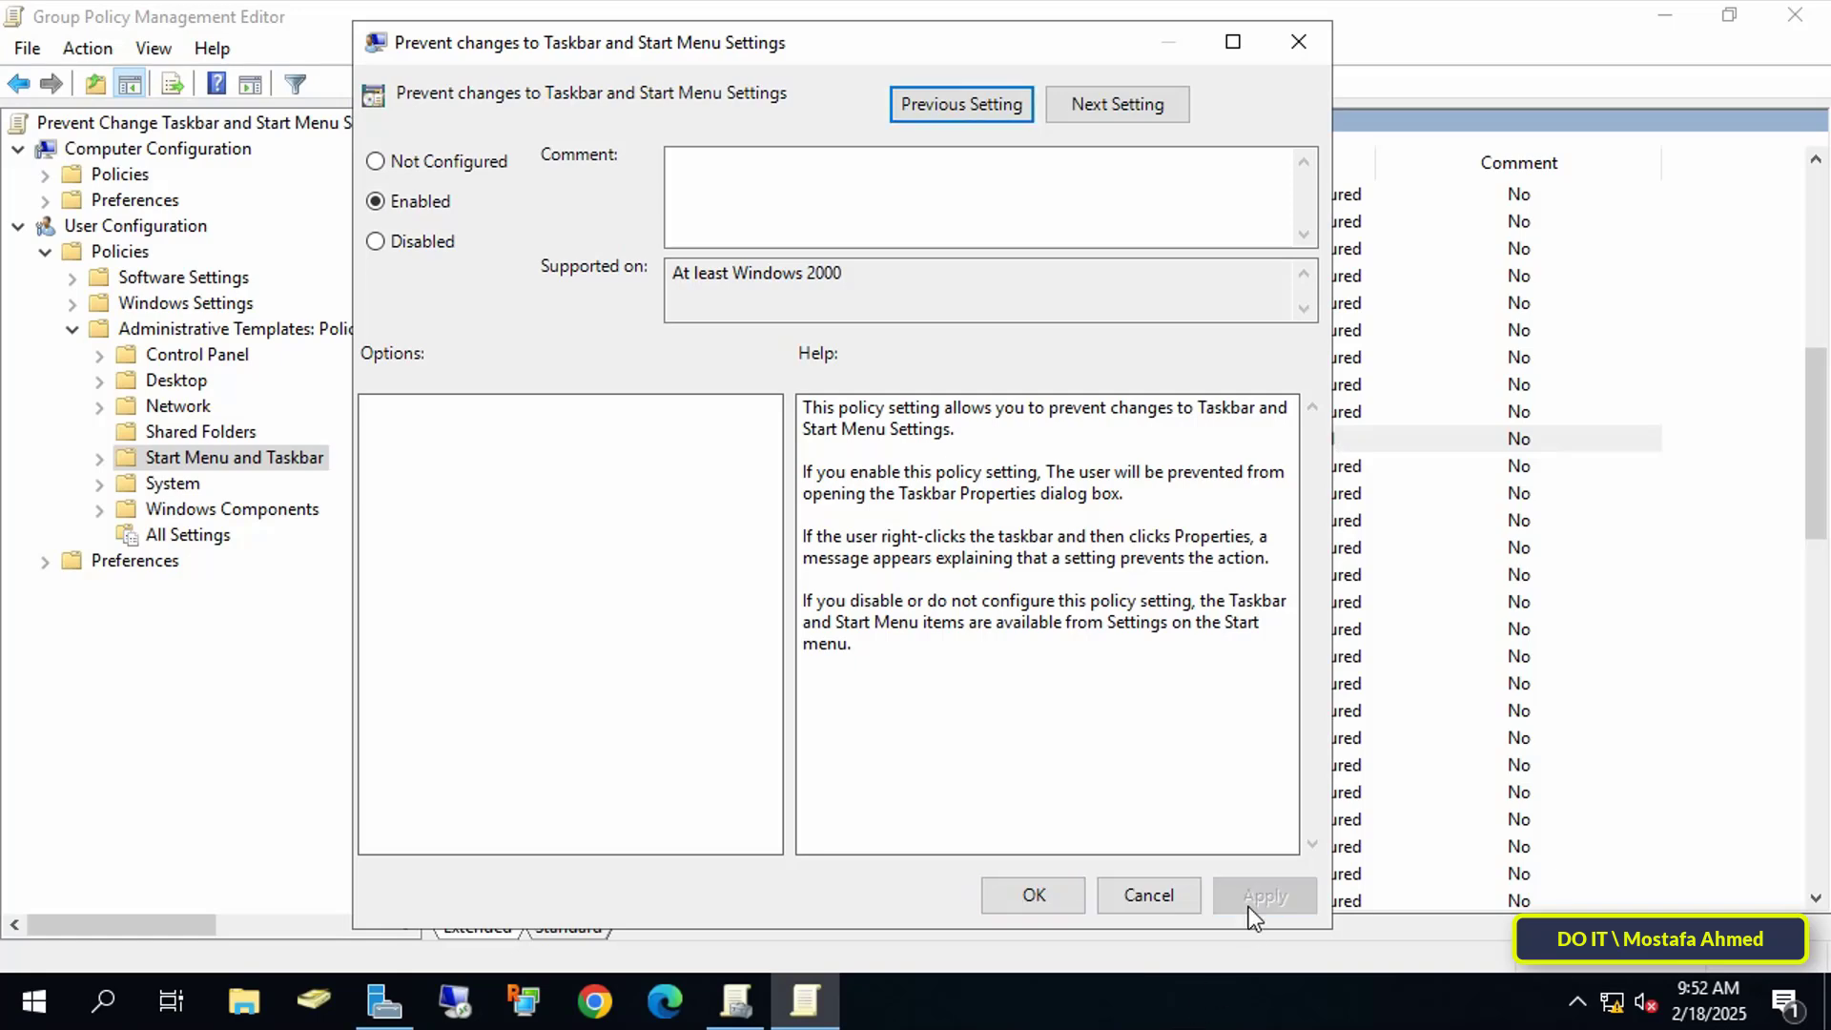
{"action": "left_click", "coordinate": [1049, 895]}
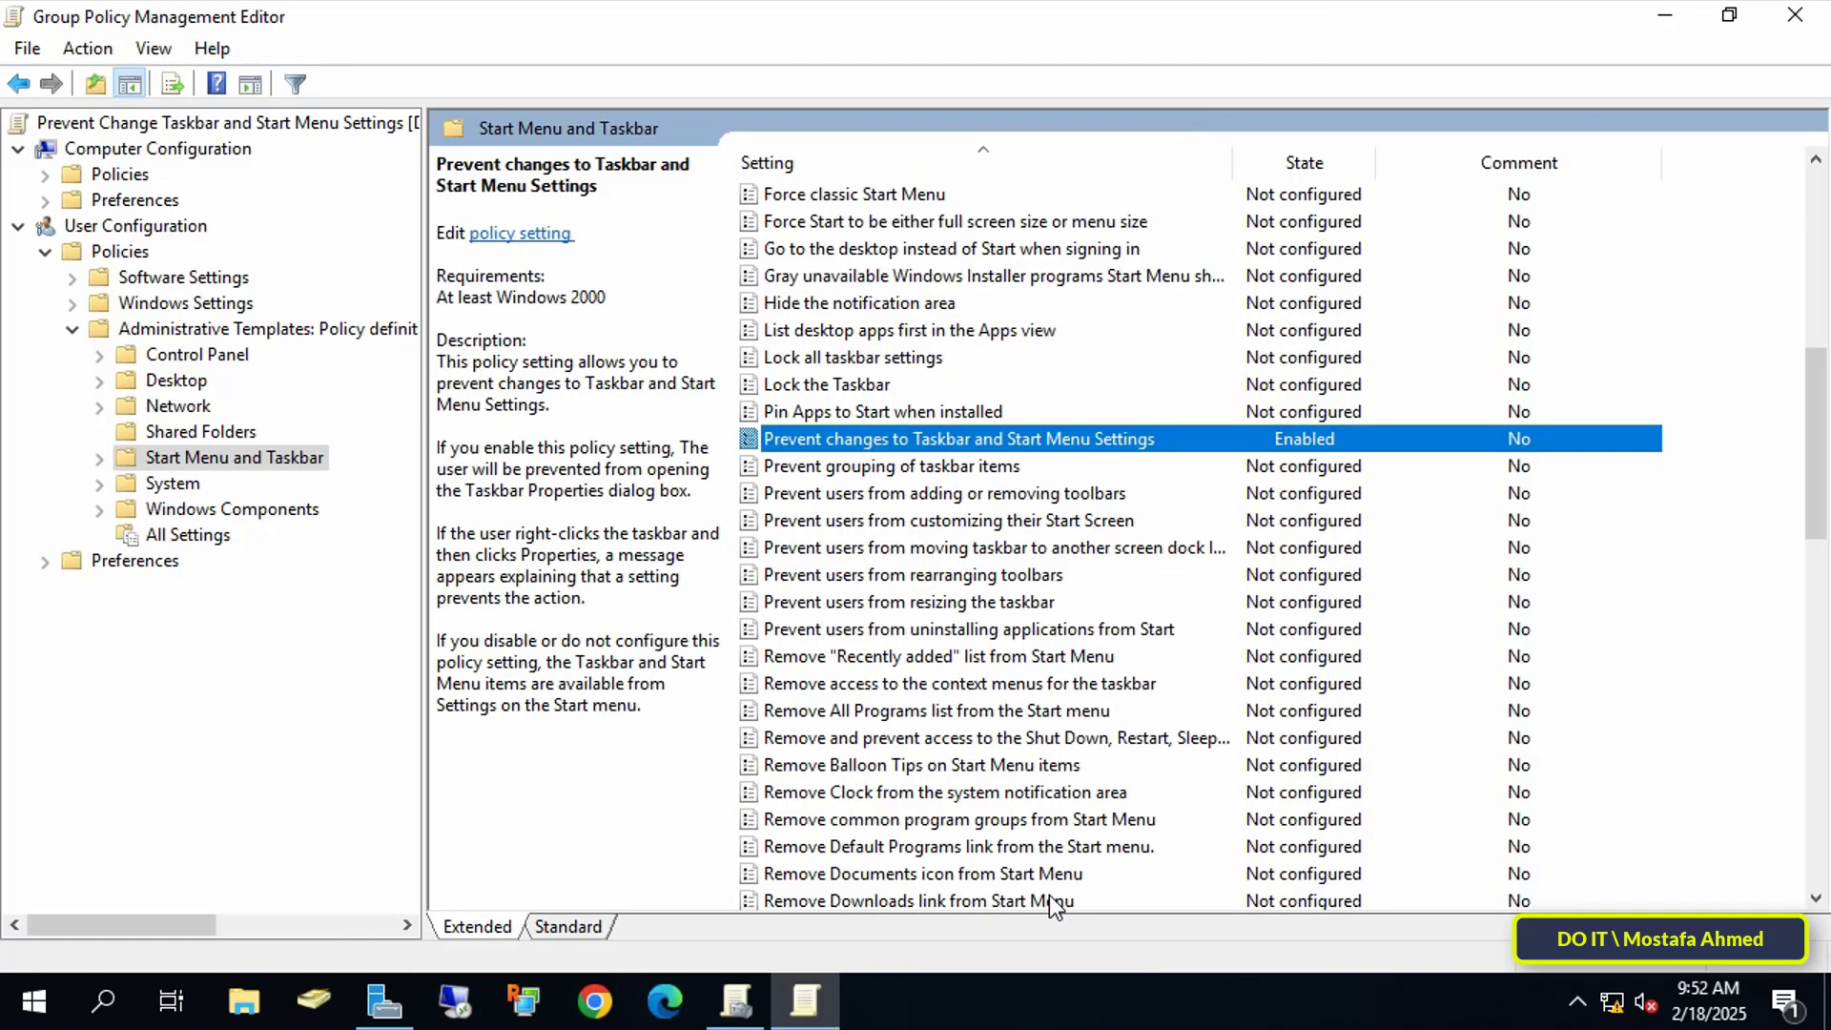
{"action": "left_click", "coordinate": [1795, 16]}
Close Group Policy Management and run gpupdate /force in Command Prompt
{"action": "left_click", "coordinate": [1795, 16]}
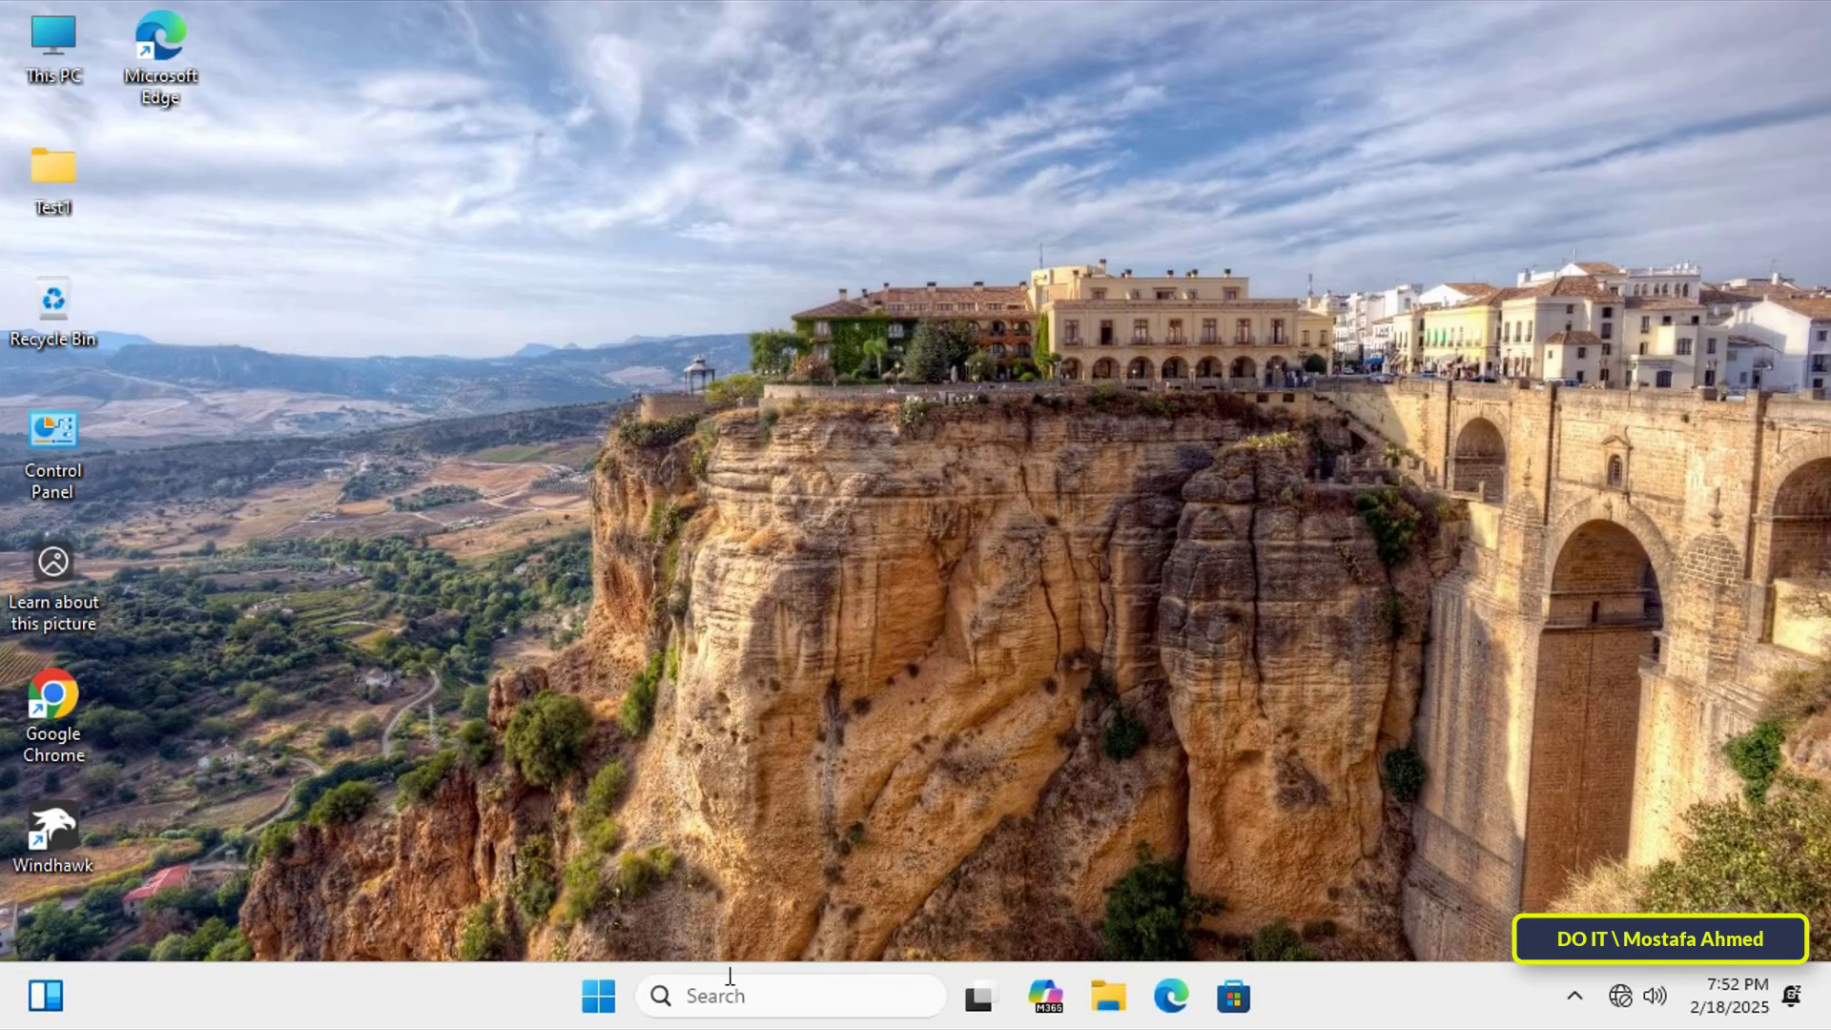
{"action": "left_click", "coordinate": [729, 983]}
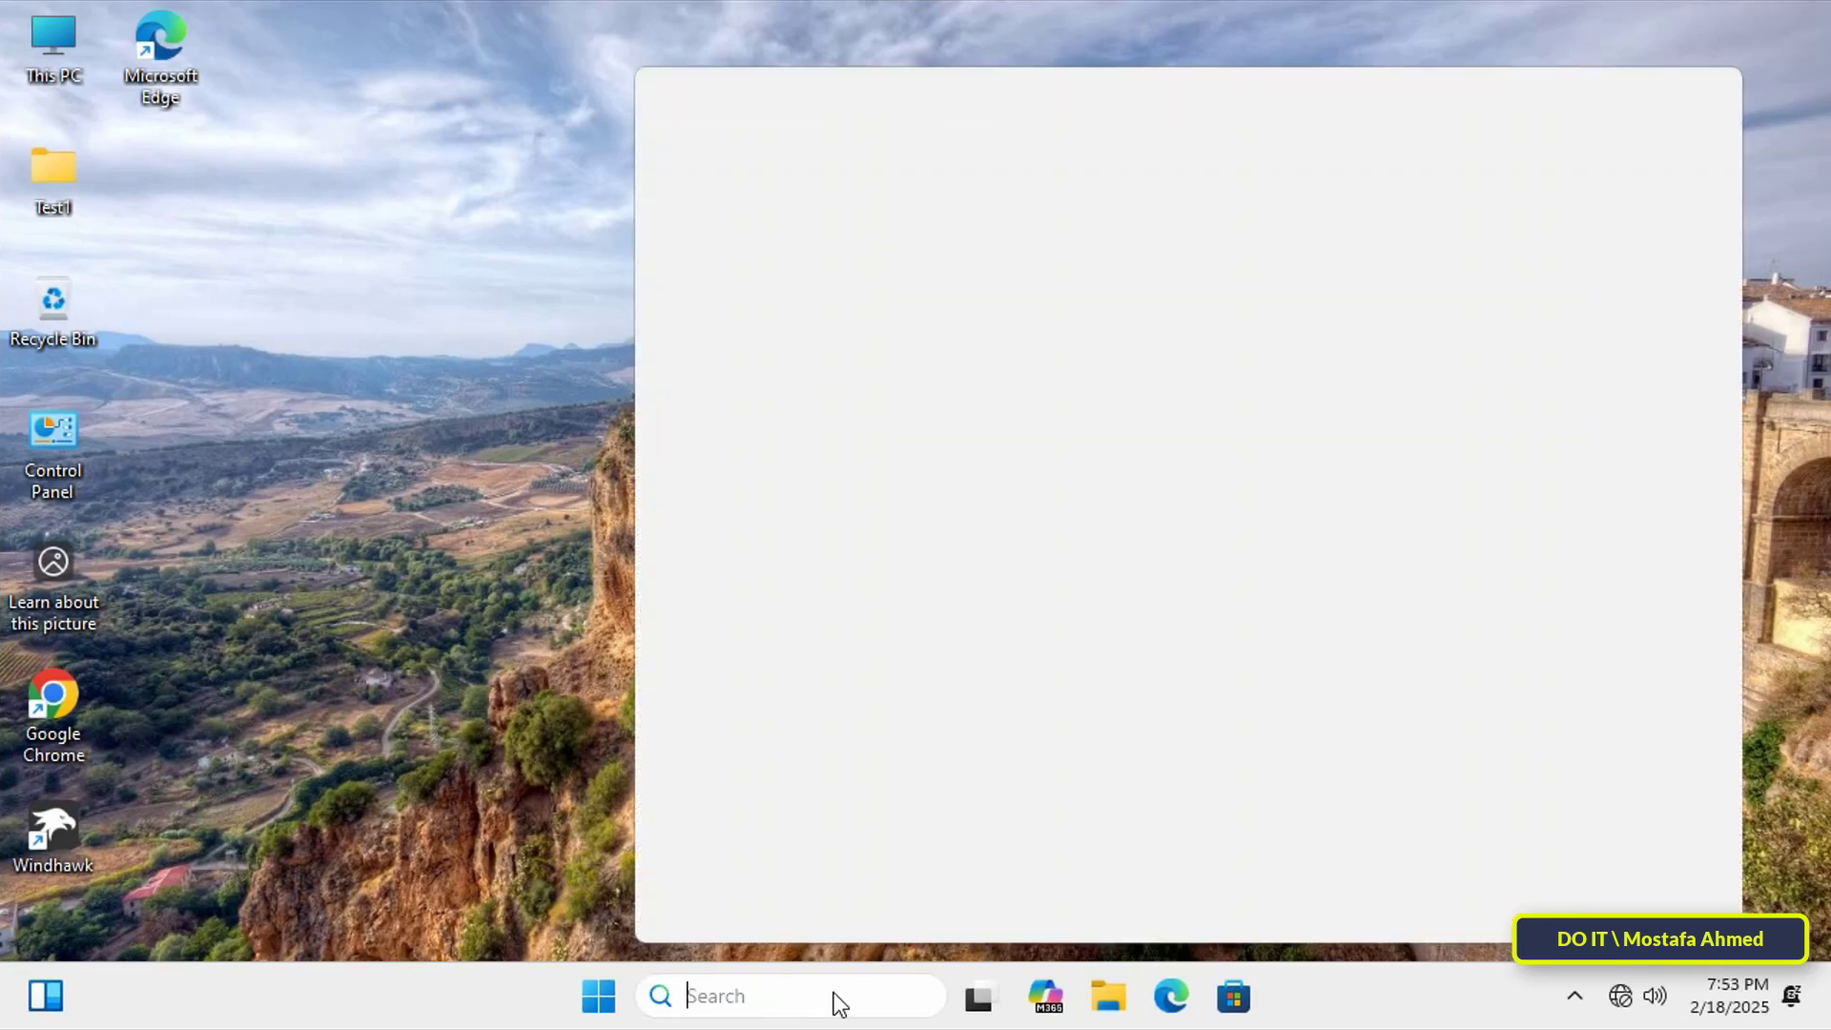
{"action": "type", "text": "command pr"}
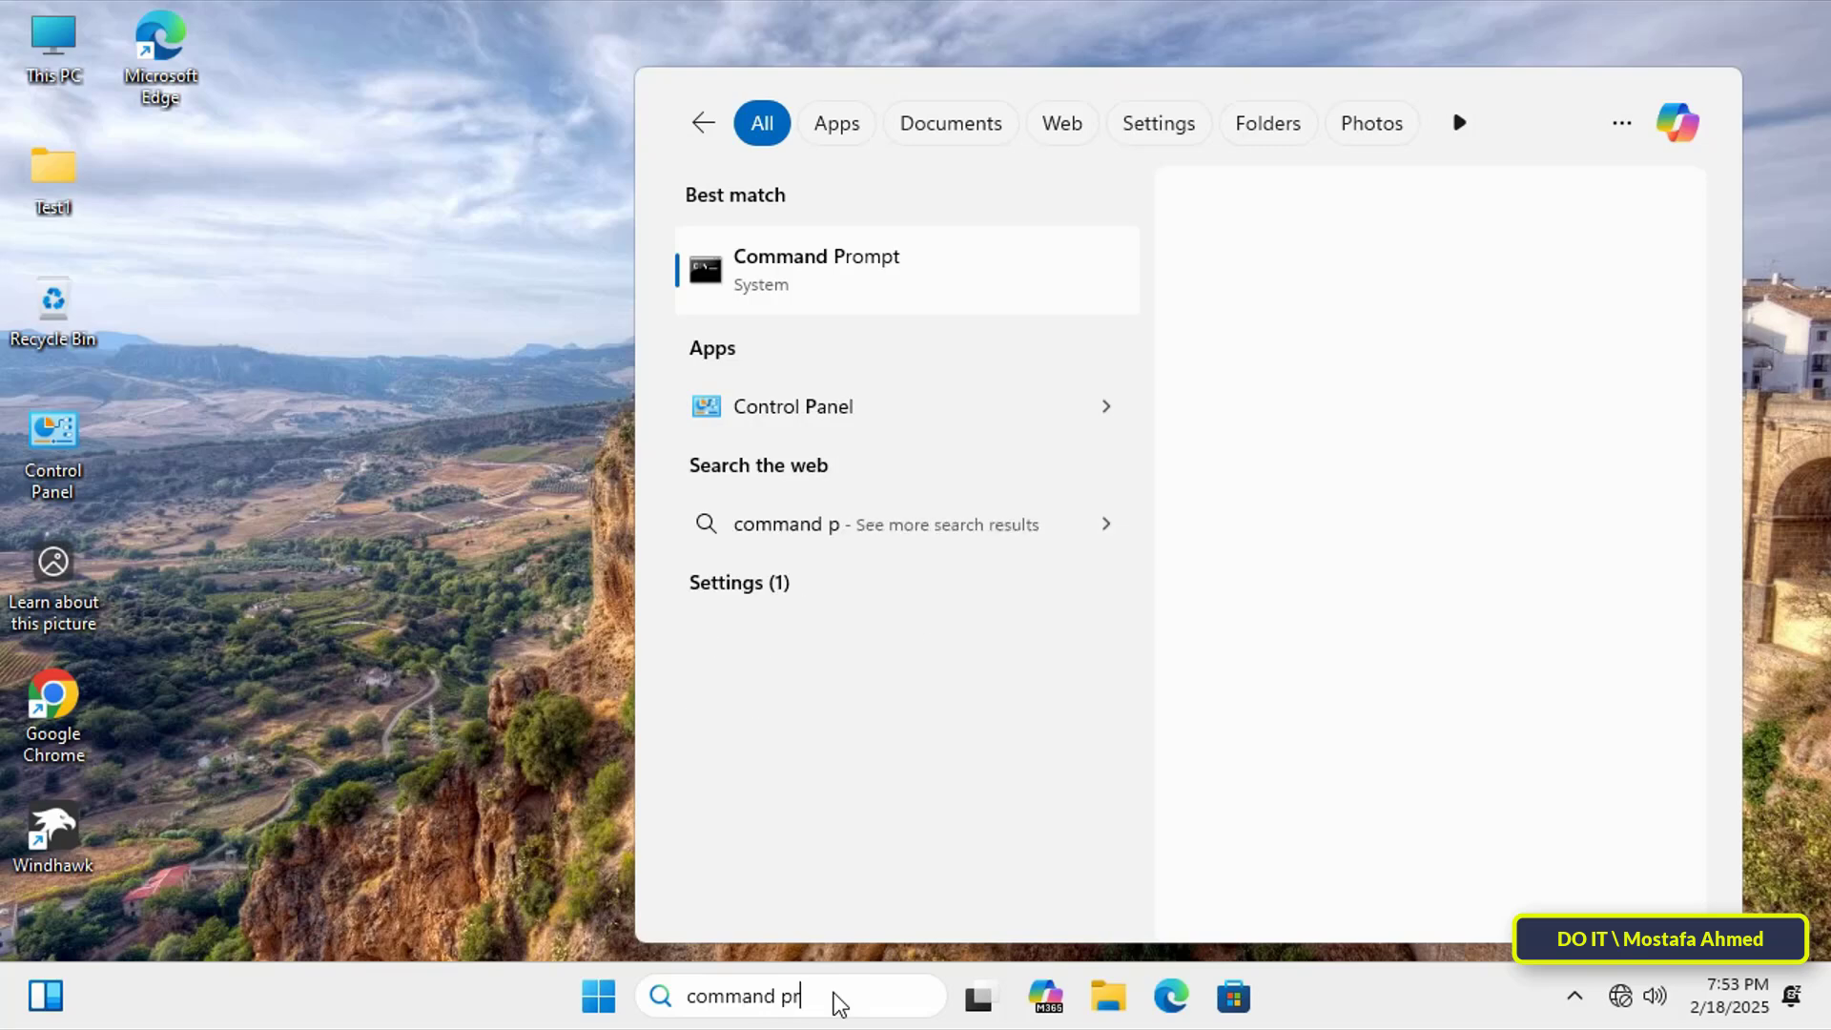
{"action": "type", "text": "omp"}
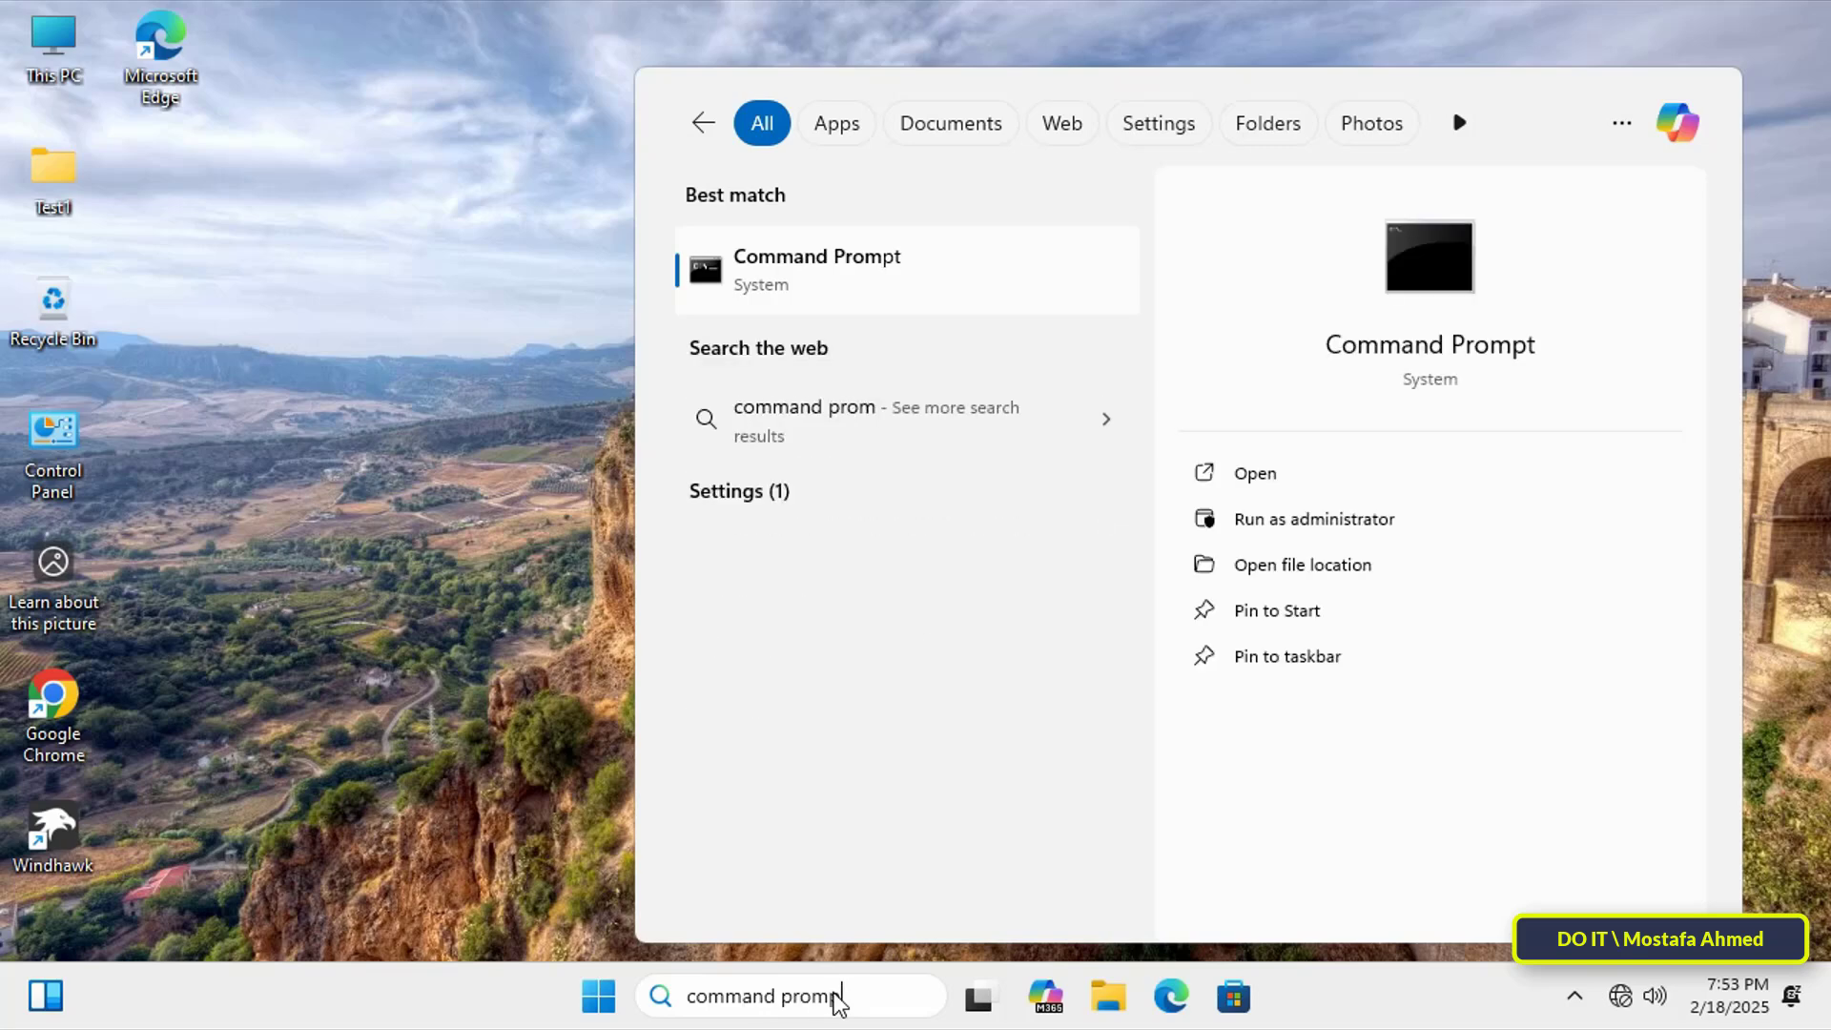
{"action": "type", "text": "t"}
{"action": "left_click", "coordinate": [1021, 282]}
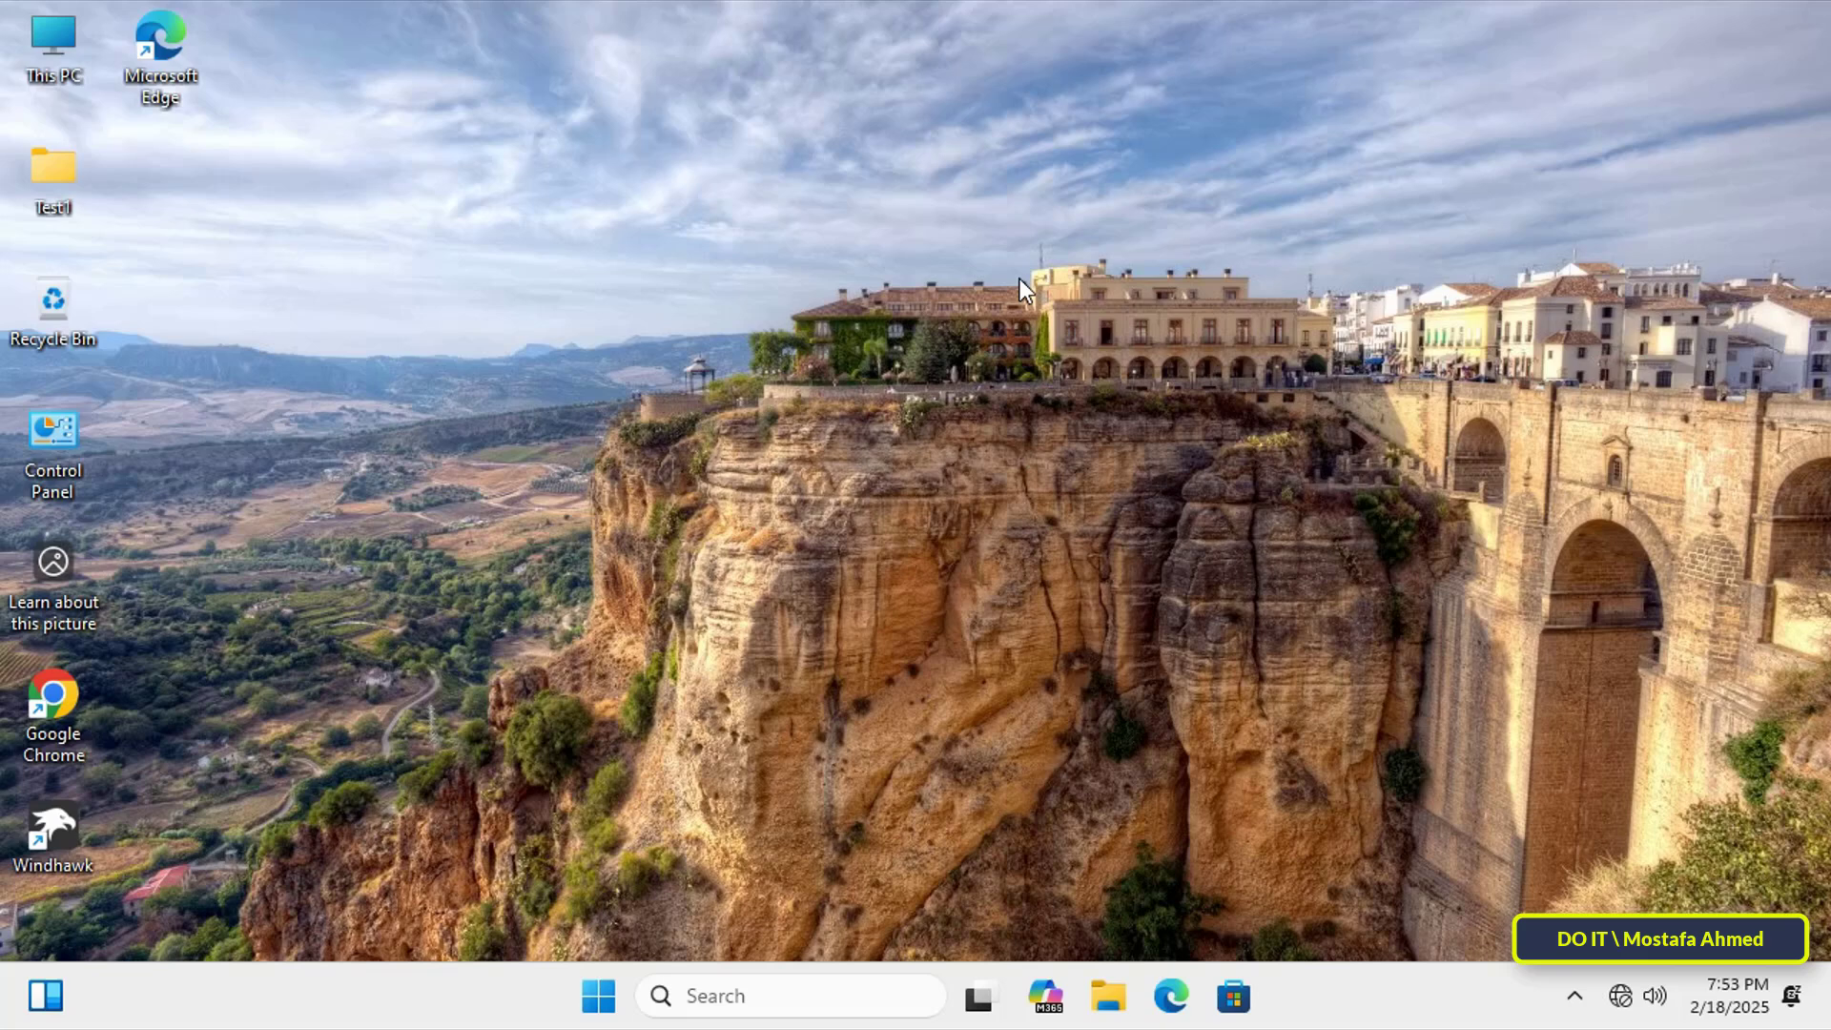
{"action": "type", "text": "gp"}
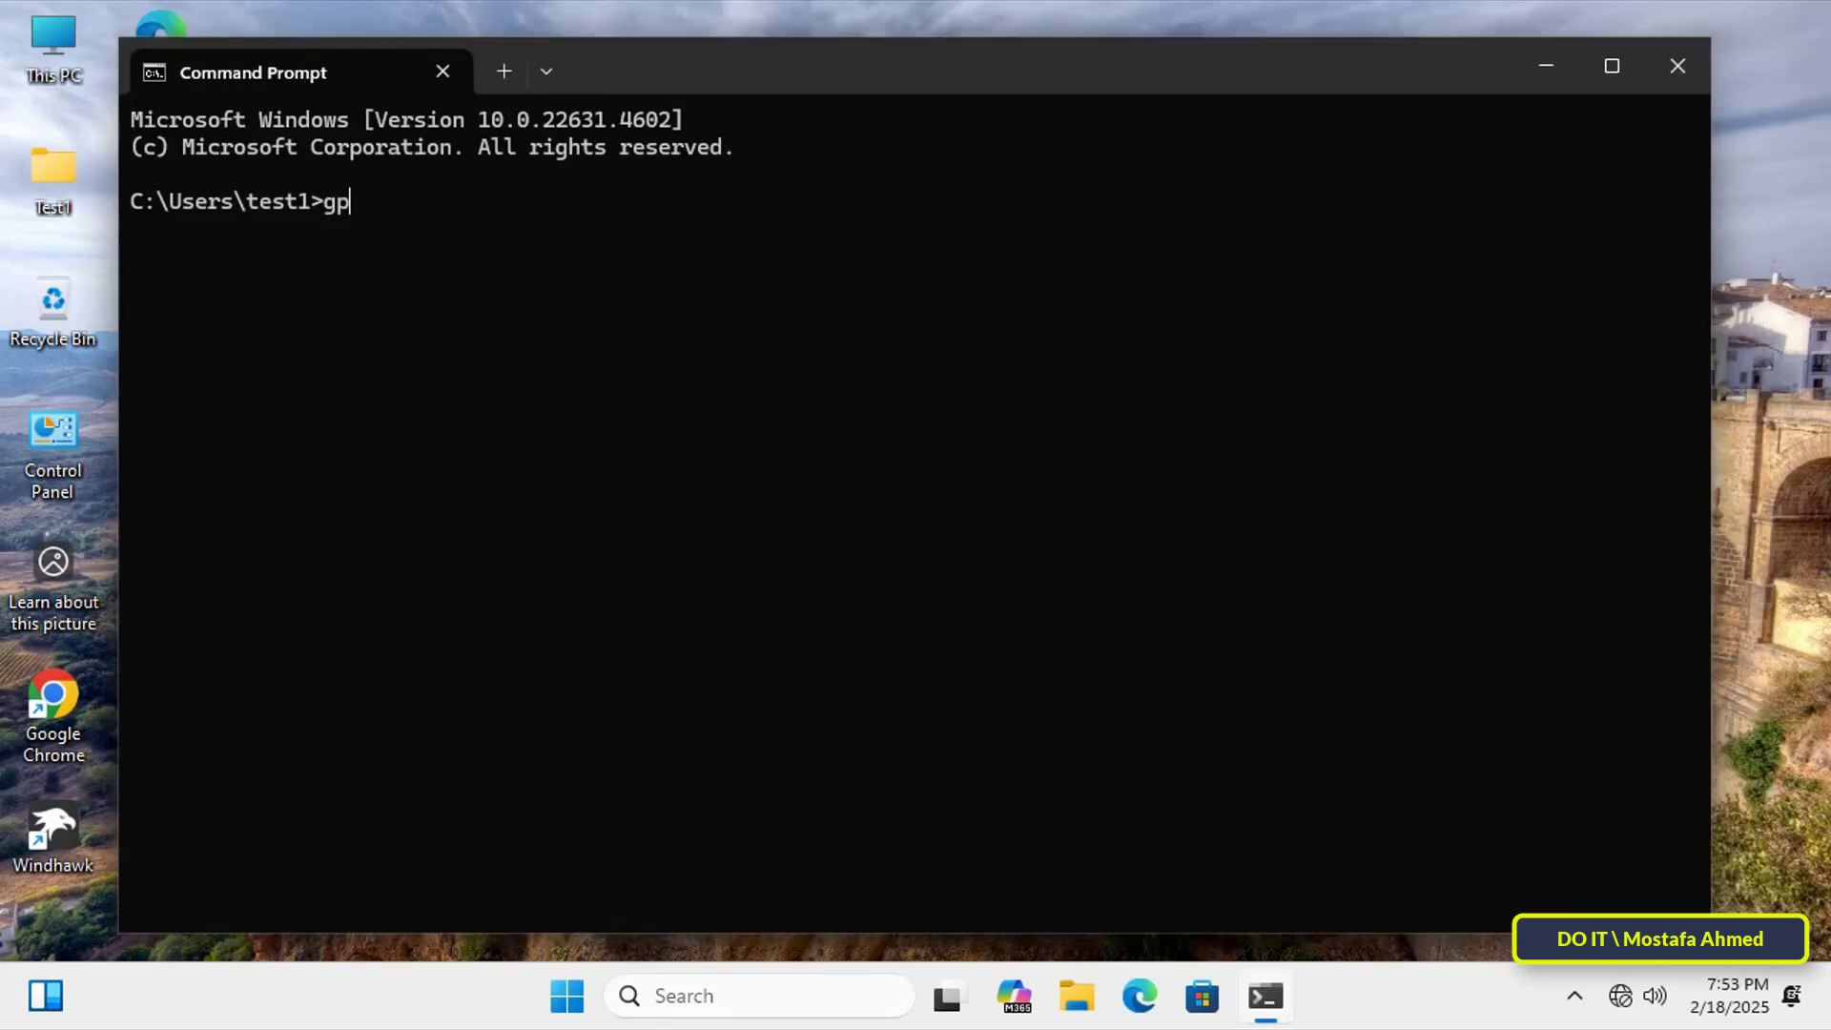
{"action": "type", "text": "update /force"}
{"action": "key", "text": "Return"}
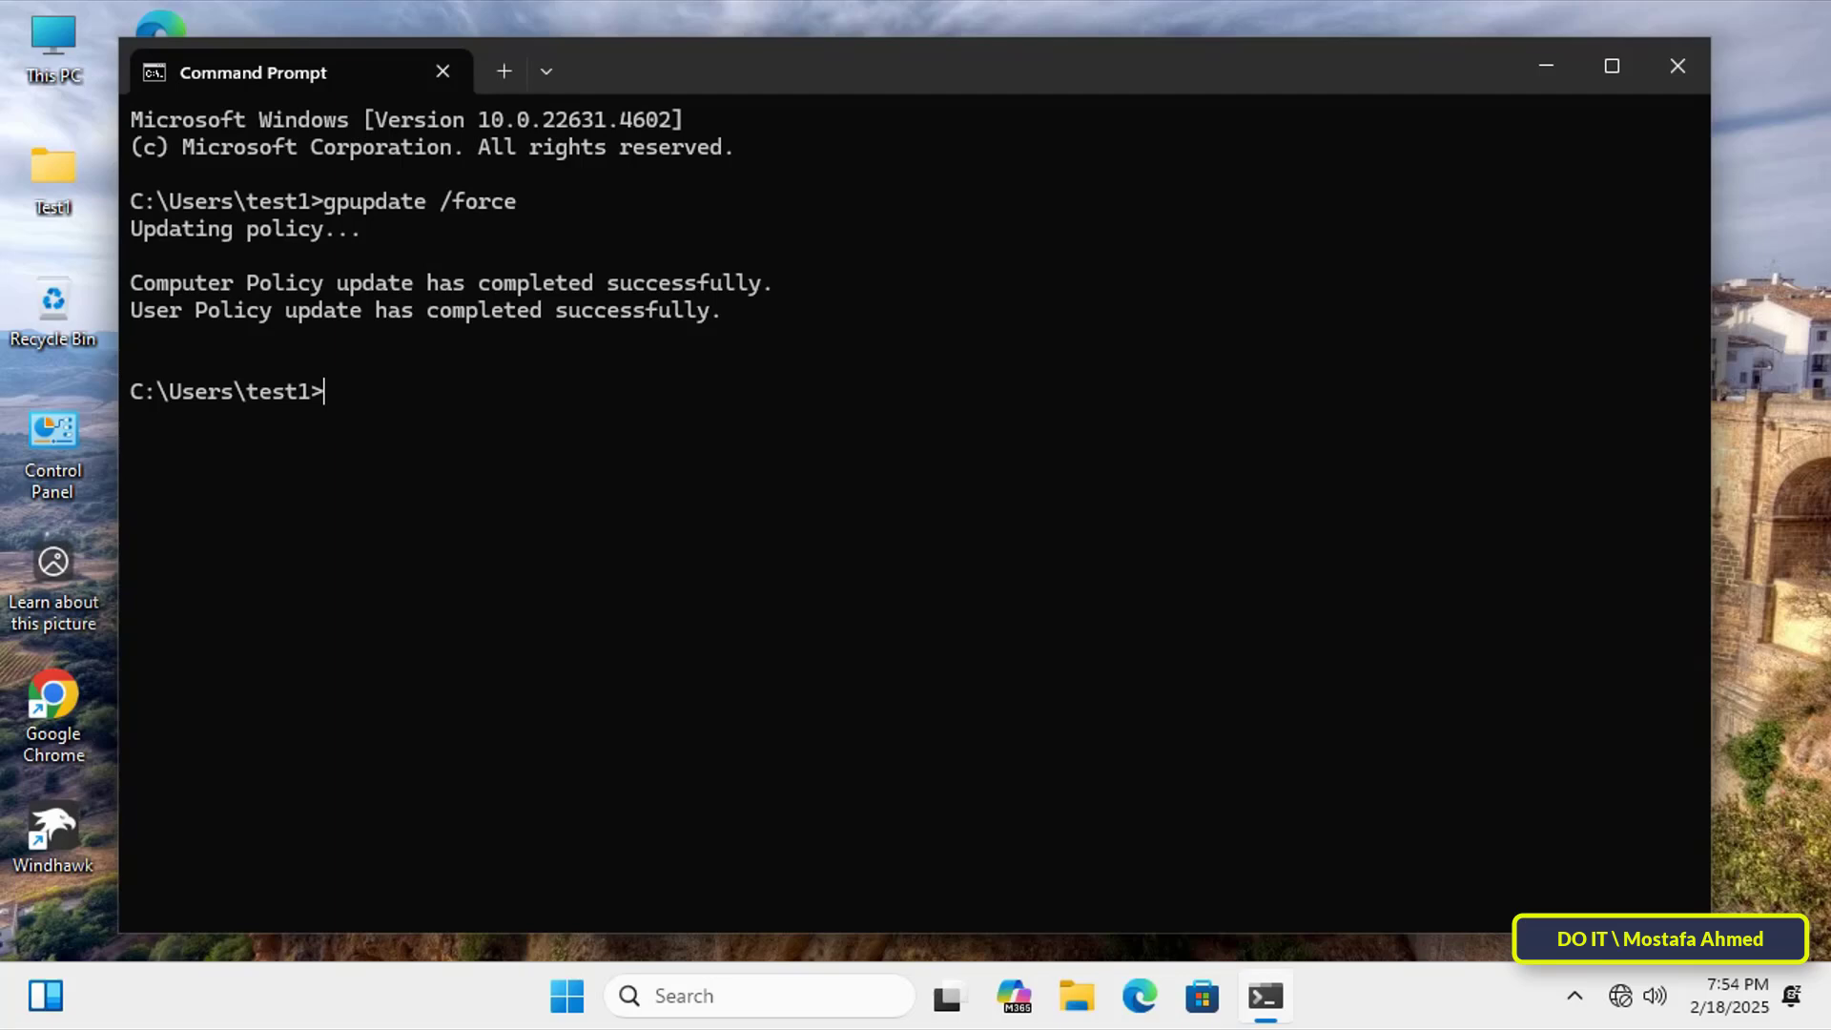
Close Command Prompt and refresh the desktop
{"action": "left_click", "coordinate": [1671, 69]}
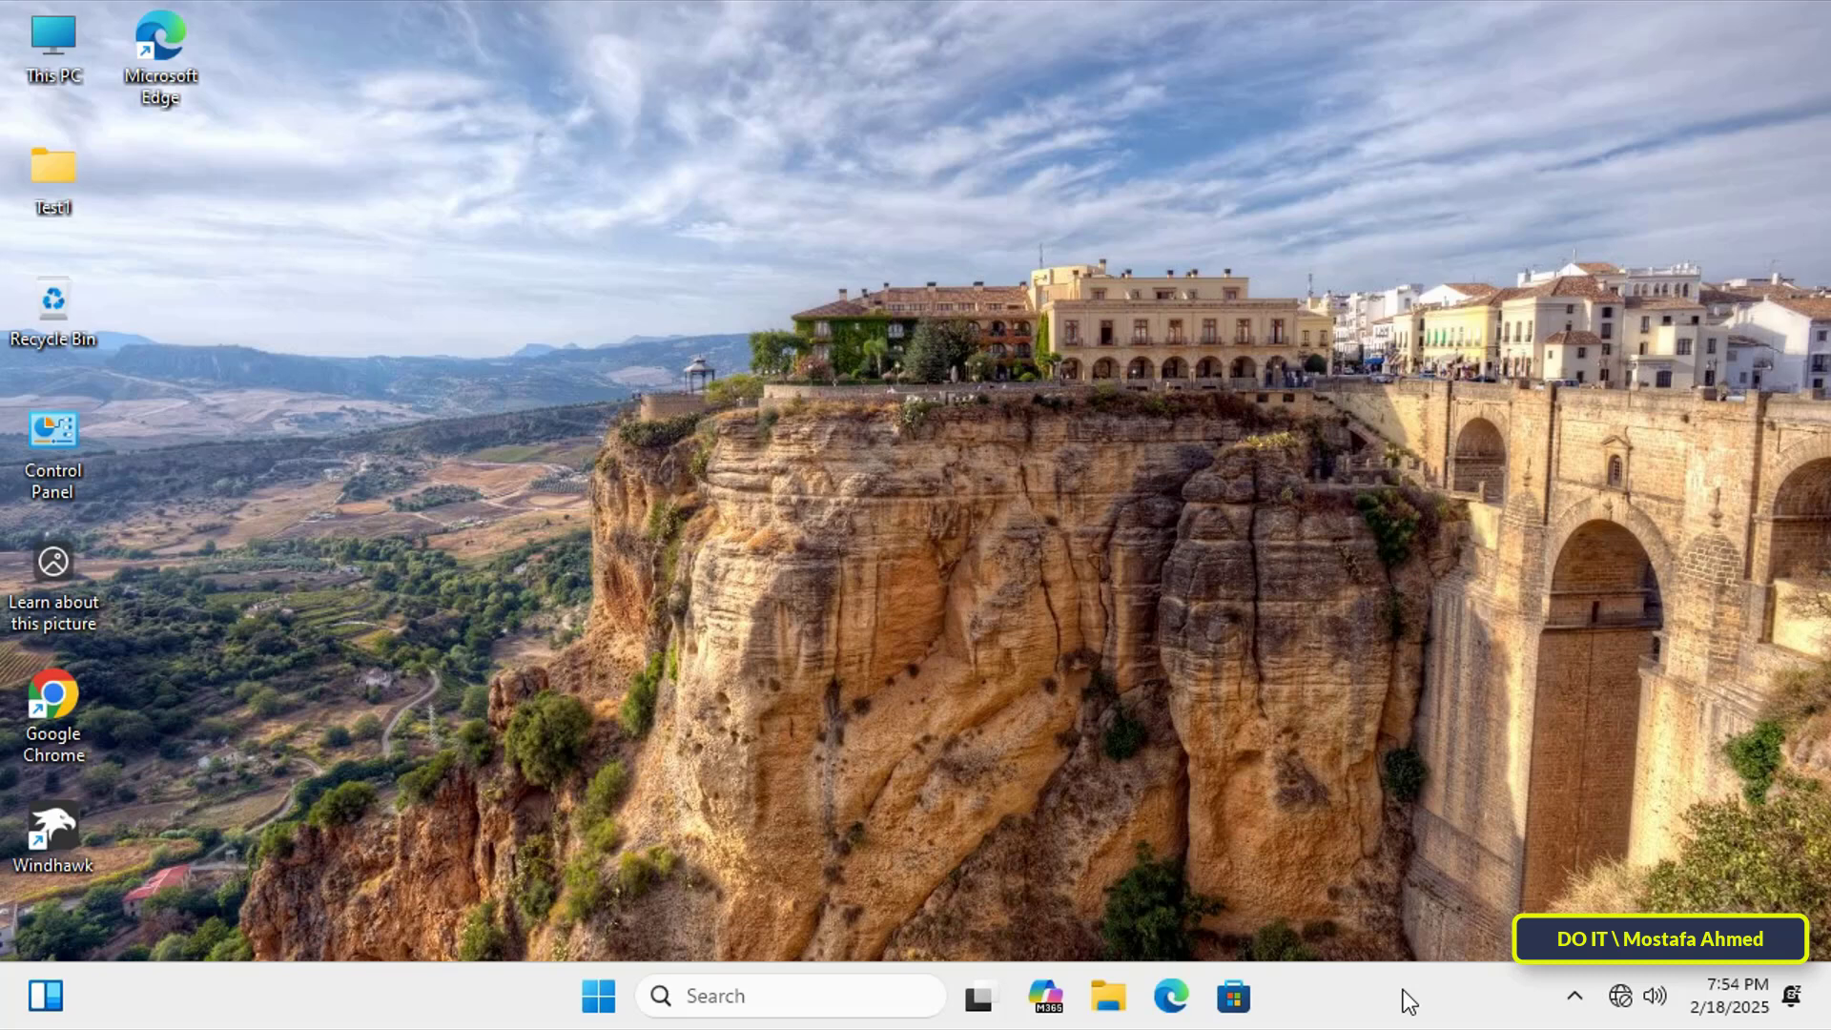
{"action": "right_click", "coordinate": [1376, 712]}
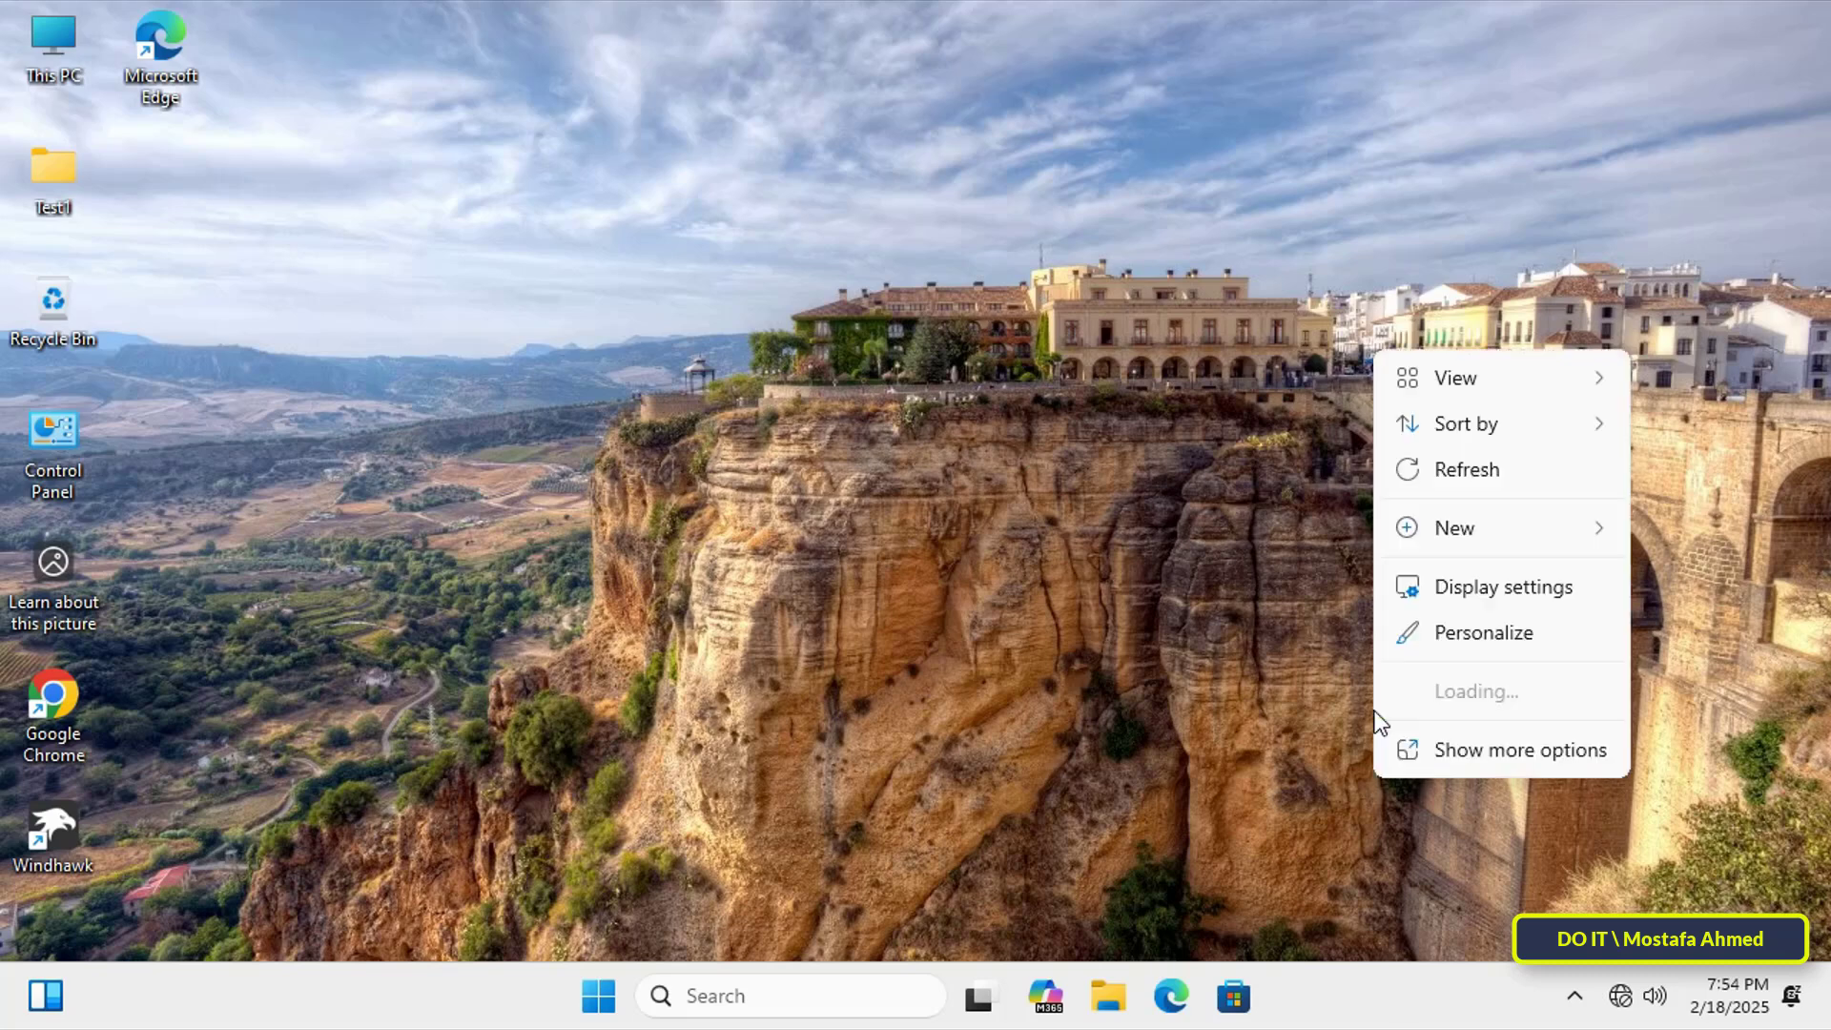
{"action": "left_click", "coordinate": [1435, 482]}
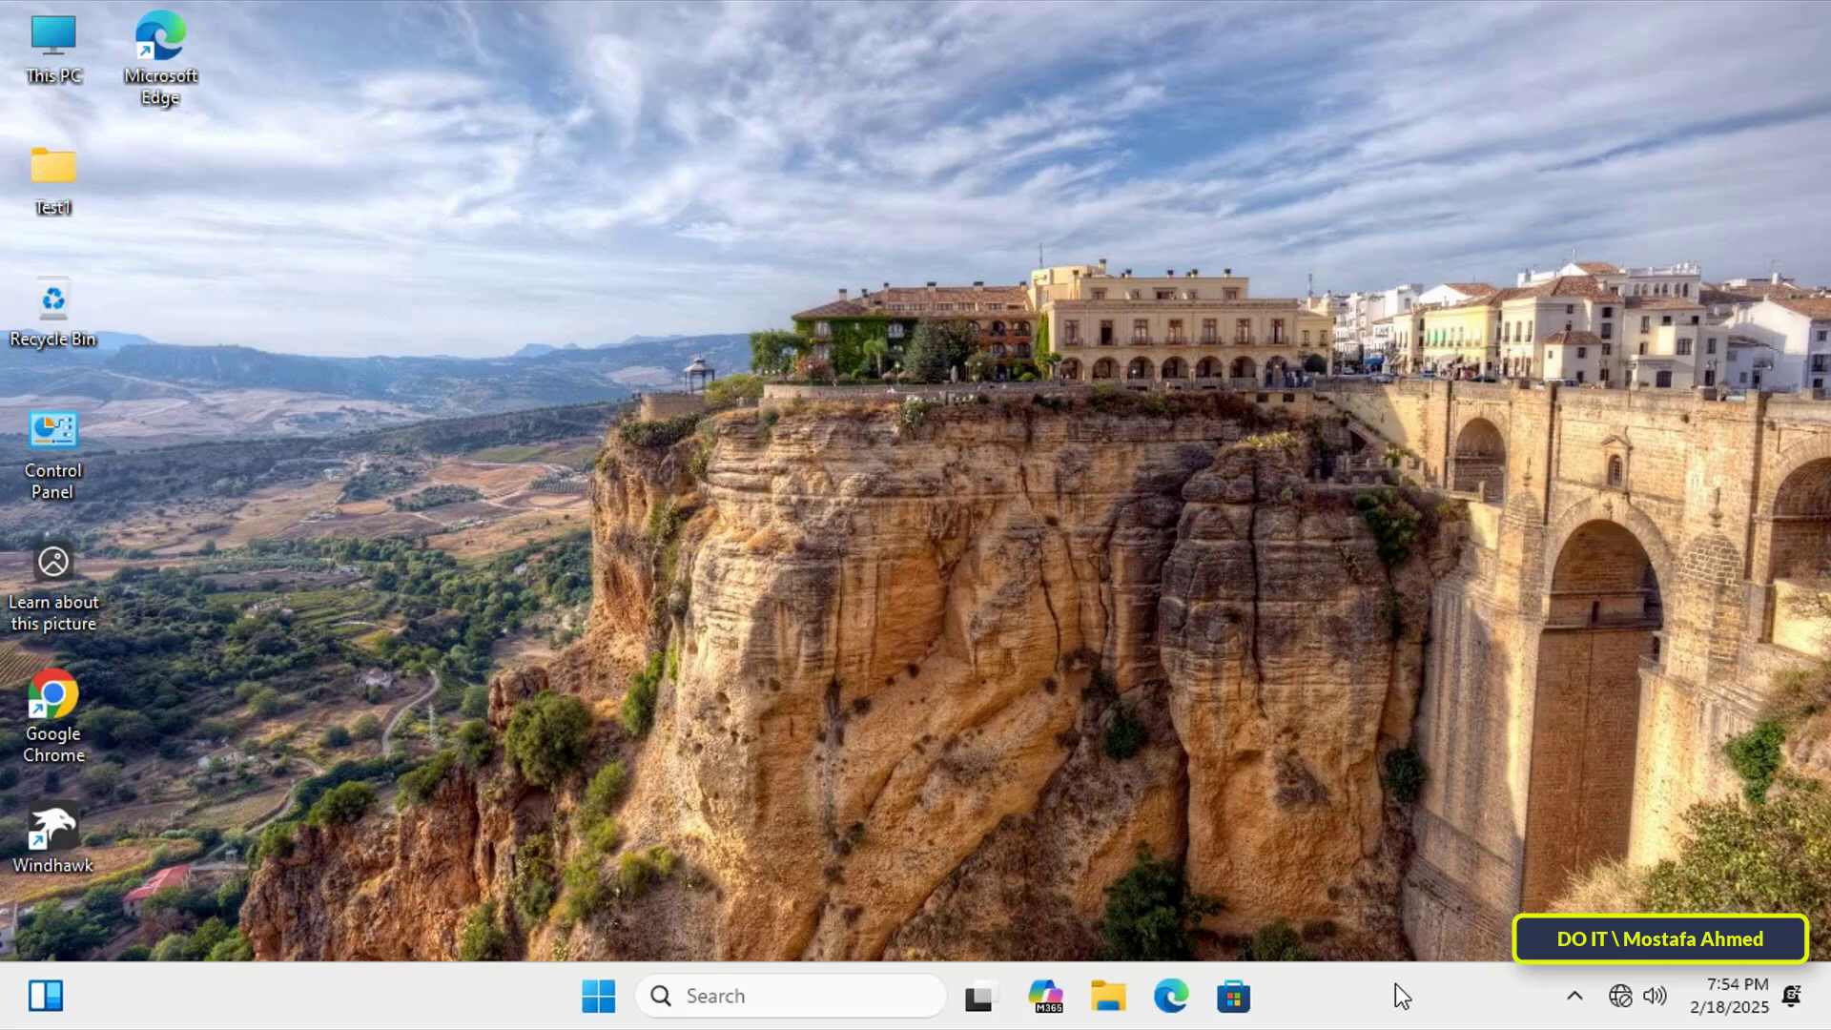
Go to Settings > Personalization > Taskbar
{"action": "left_click", "coordinate": [599, 996]}
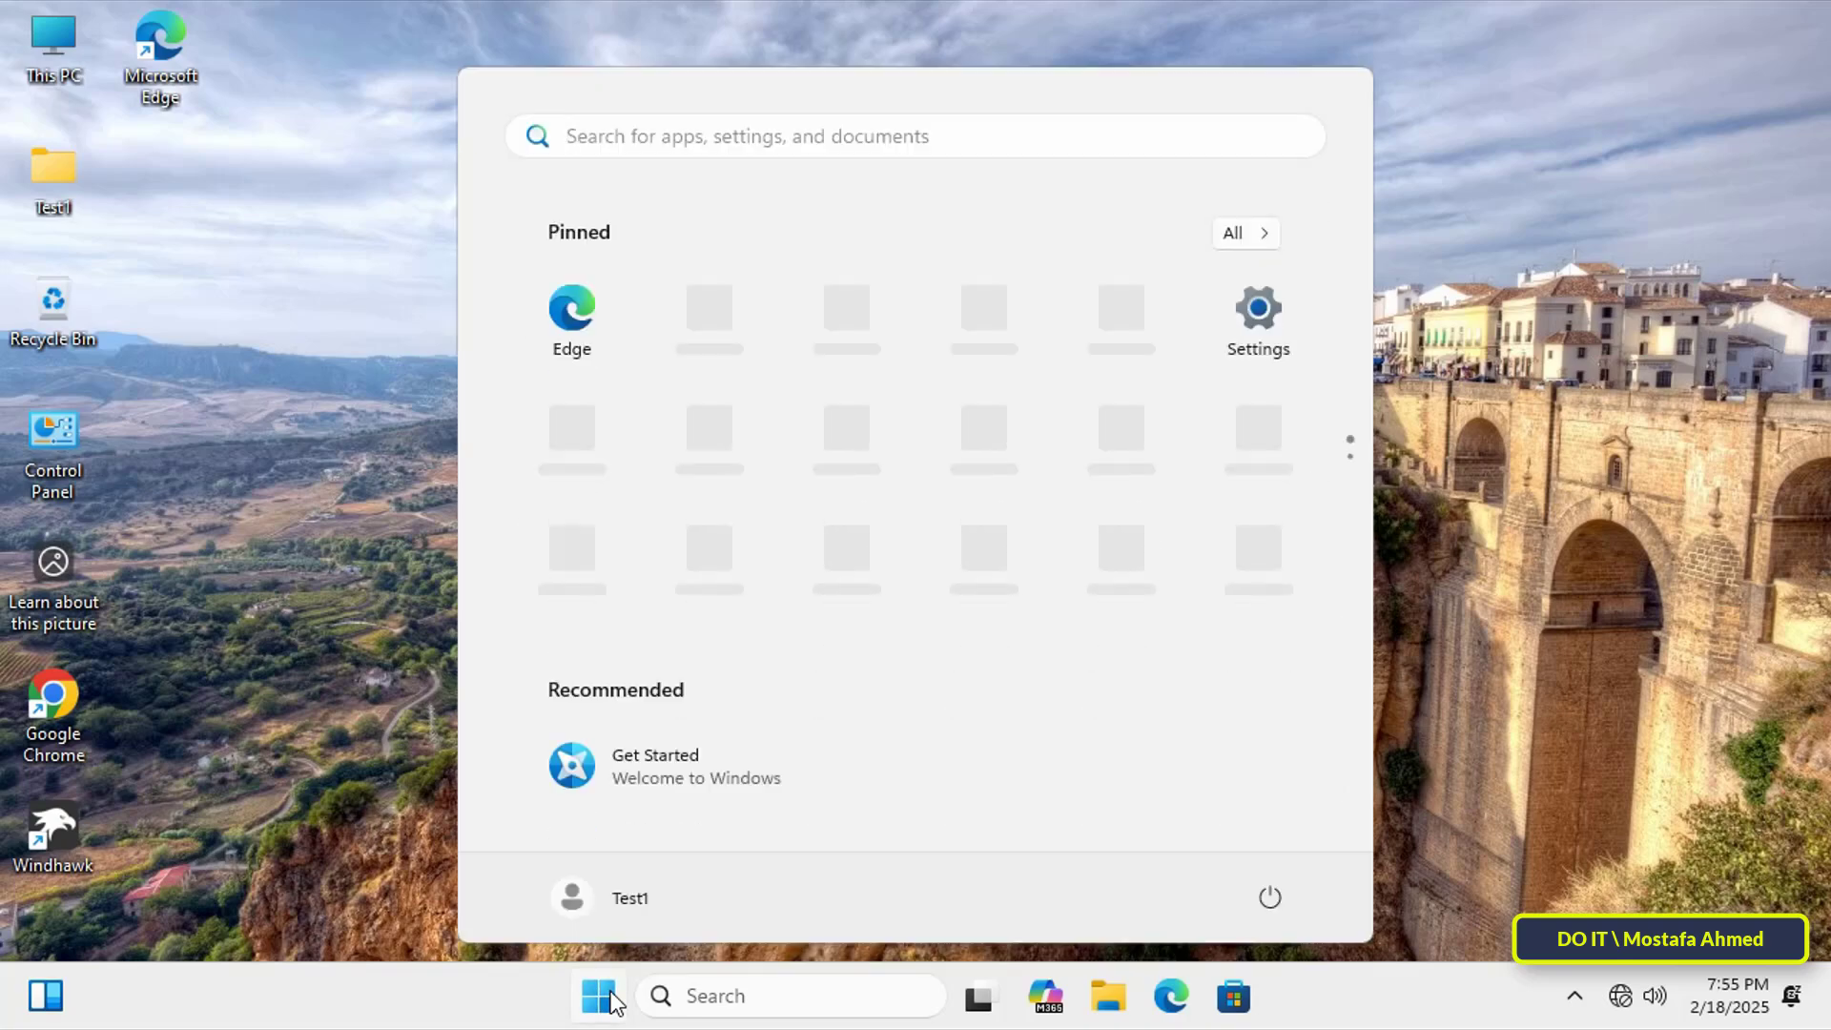
{"action": "left_click", "coordinate": [1266, 313]}
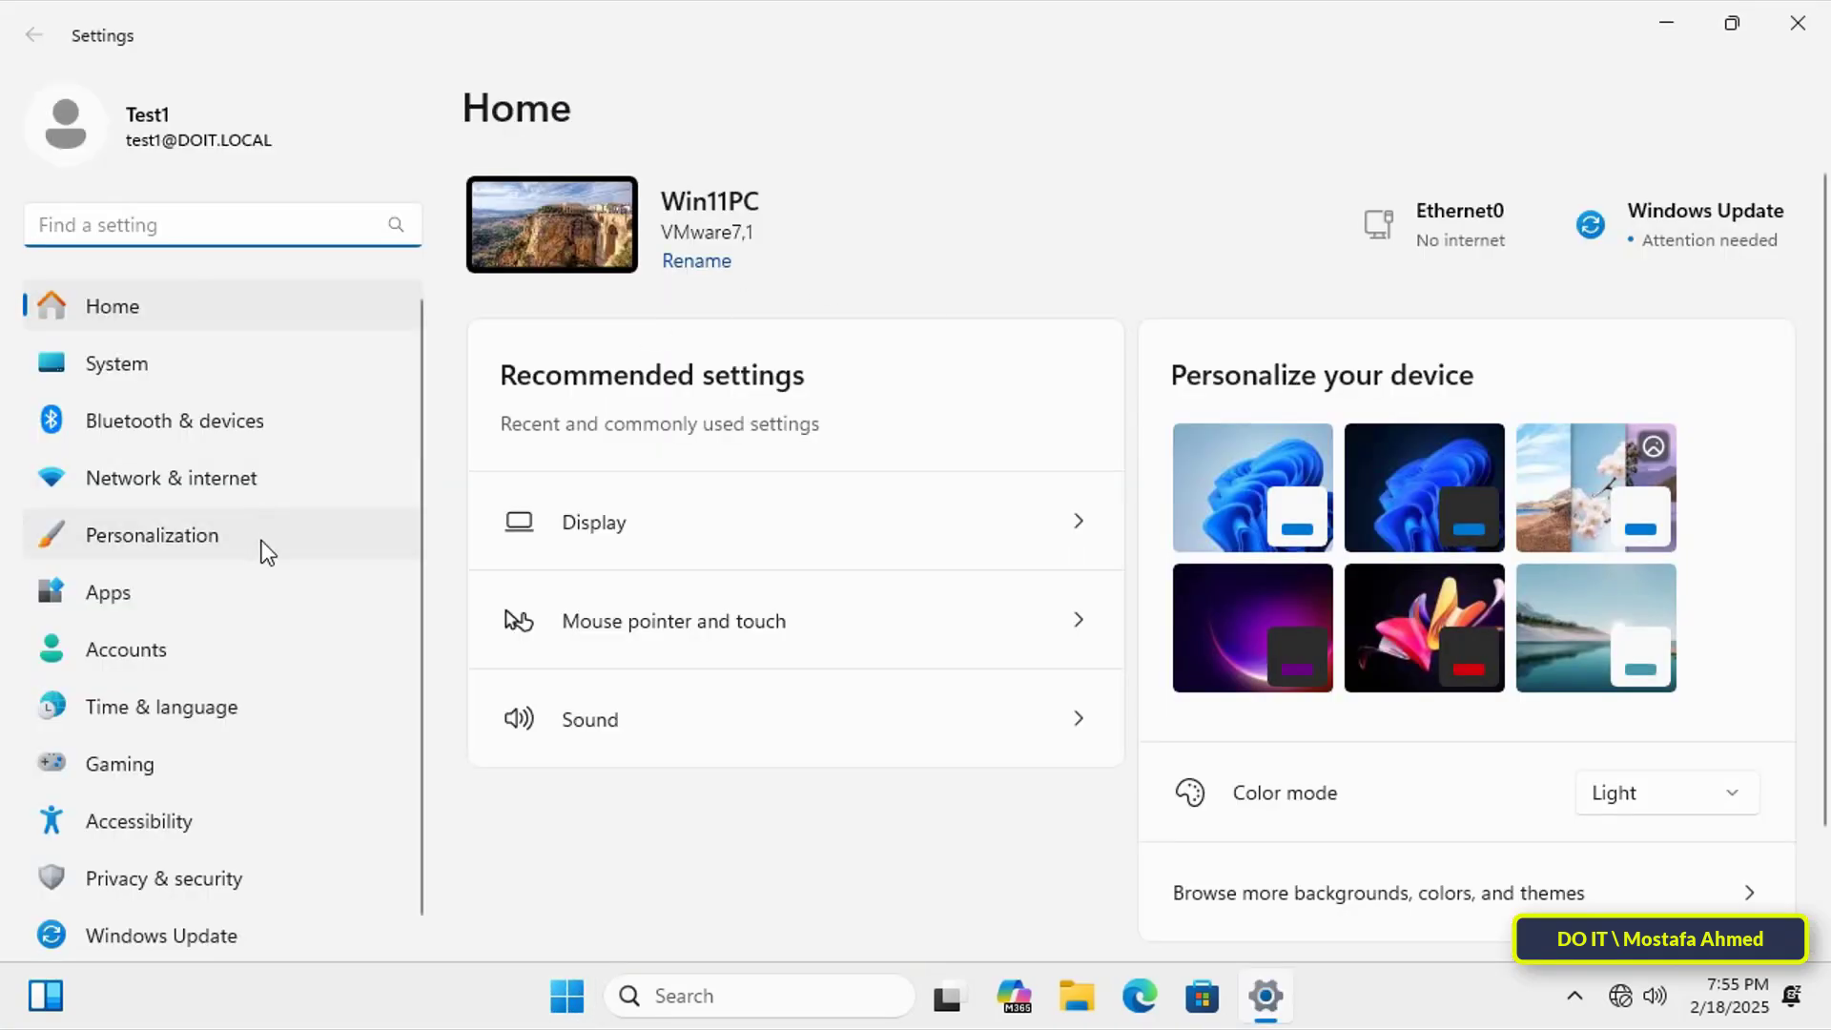
{"action": "left_click", "coordinate": [244, 543]}
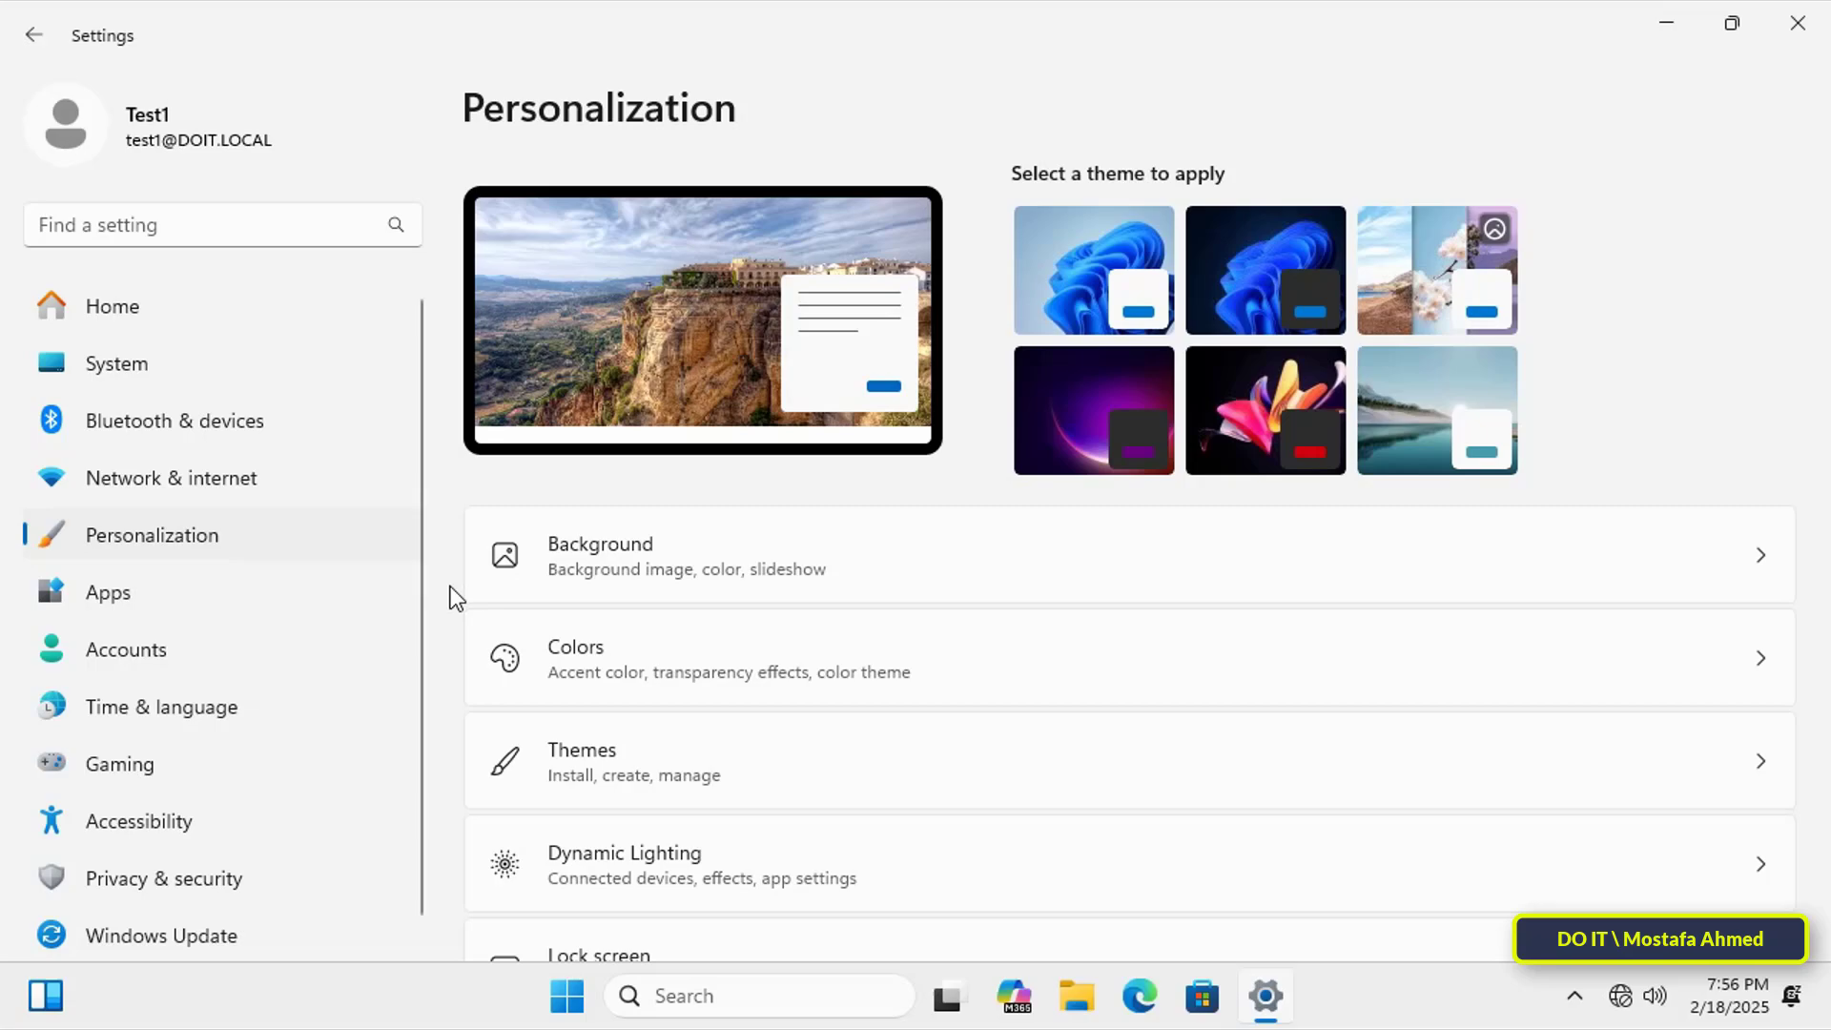
{"action": "scroll", "coordinate": [820, 695], "scroll_direction": "down", "scroll_amount": 5}
{"action": "left_click", "coordinate": [803, 790]}
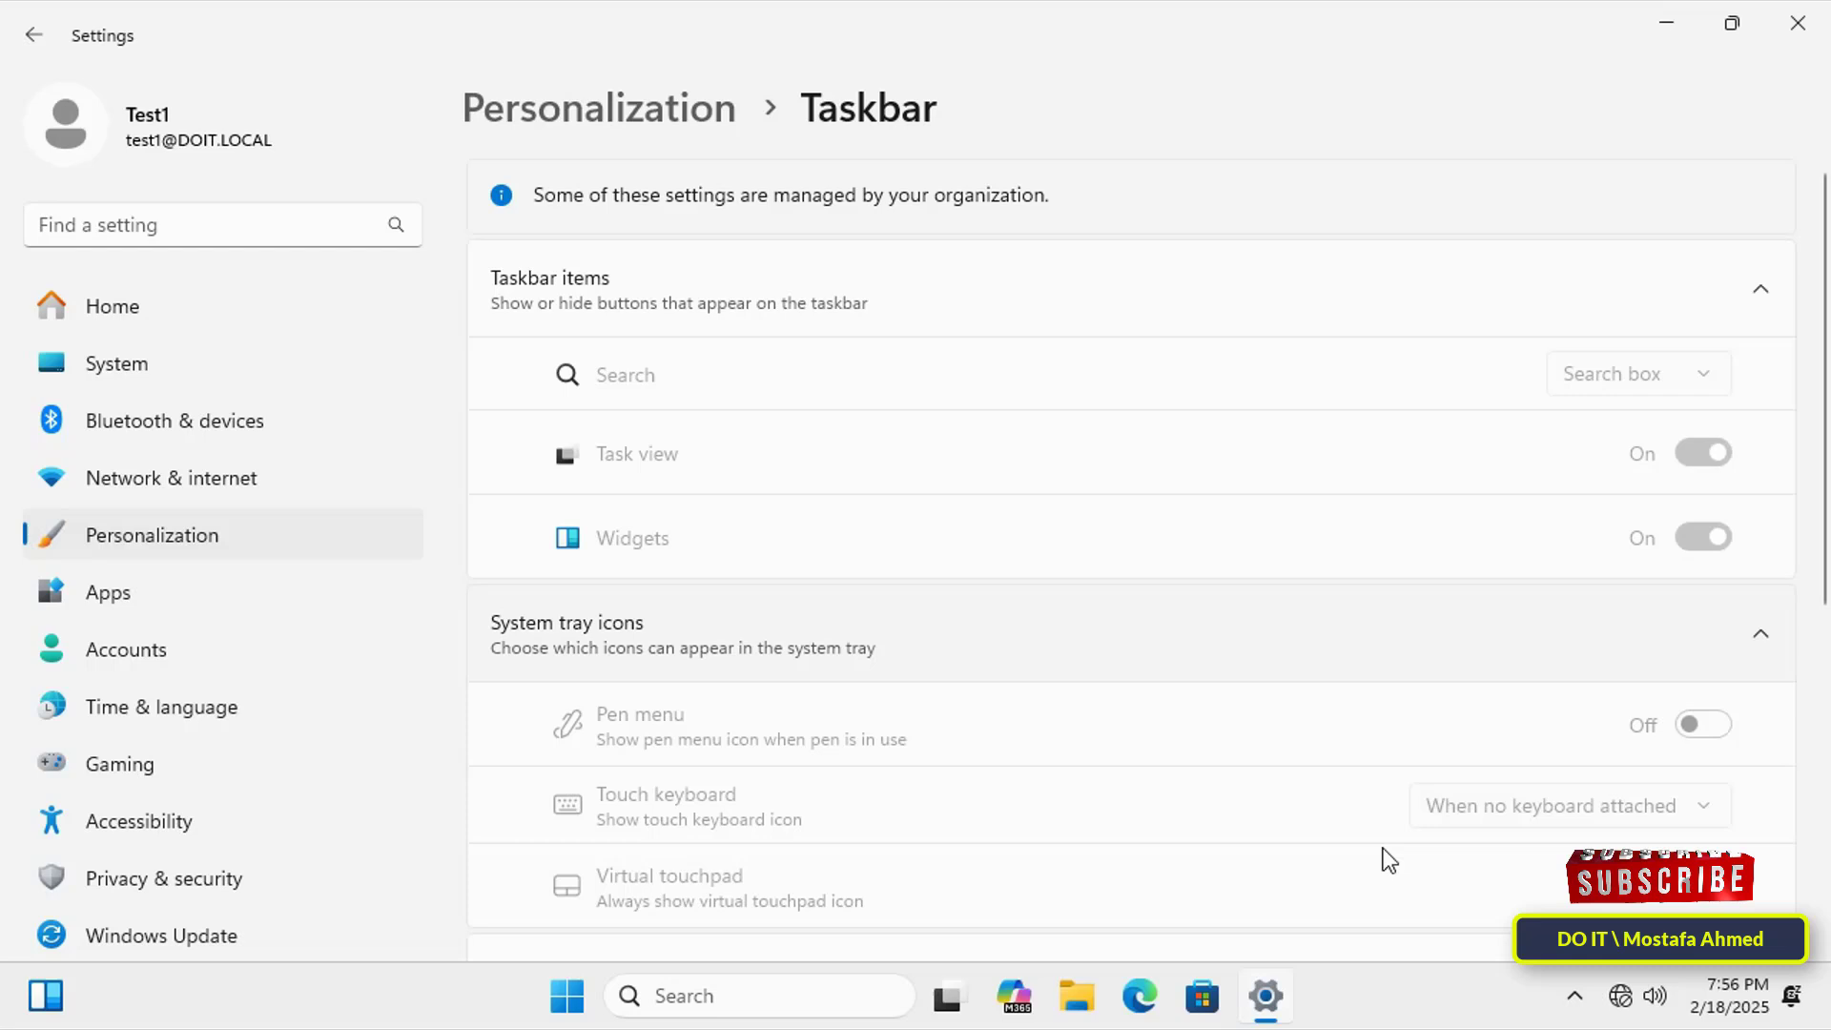
Check that the Taskbar options are greyed out as managed by your organization
{"action": "left_click", "coordinate": [1399, 1014]}
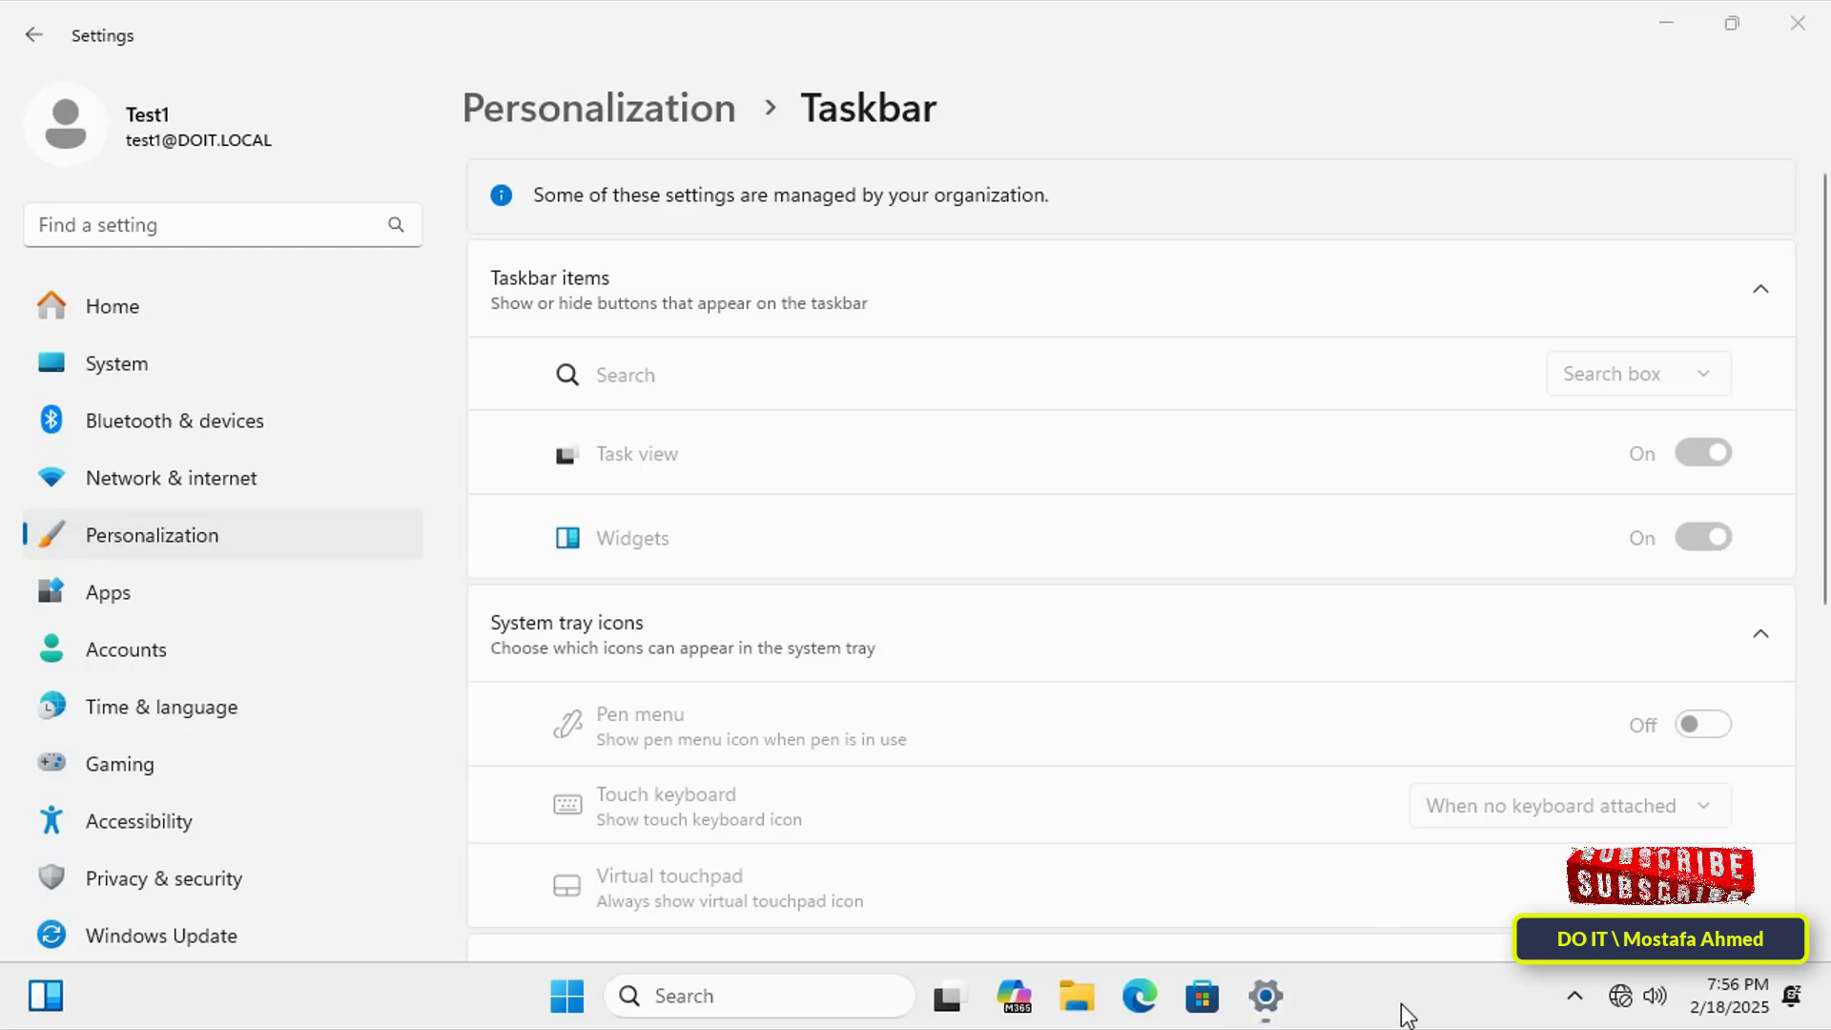
{"action": "scroll", "coordinate": [1329, 842], "scroll_direction": "down", "scroll_amount": 5}
{"action": "scroll", "coordinate": [1097, 495], "scroll_direction": "up", "scroll_amount": 1}
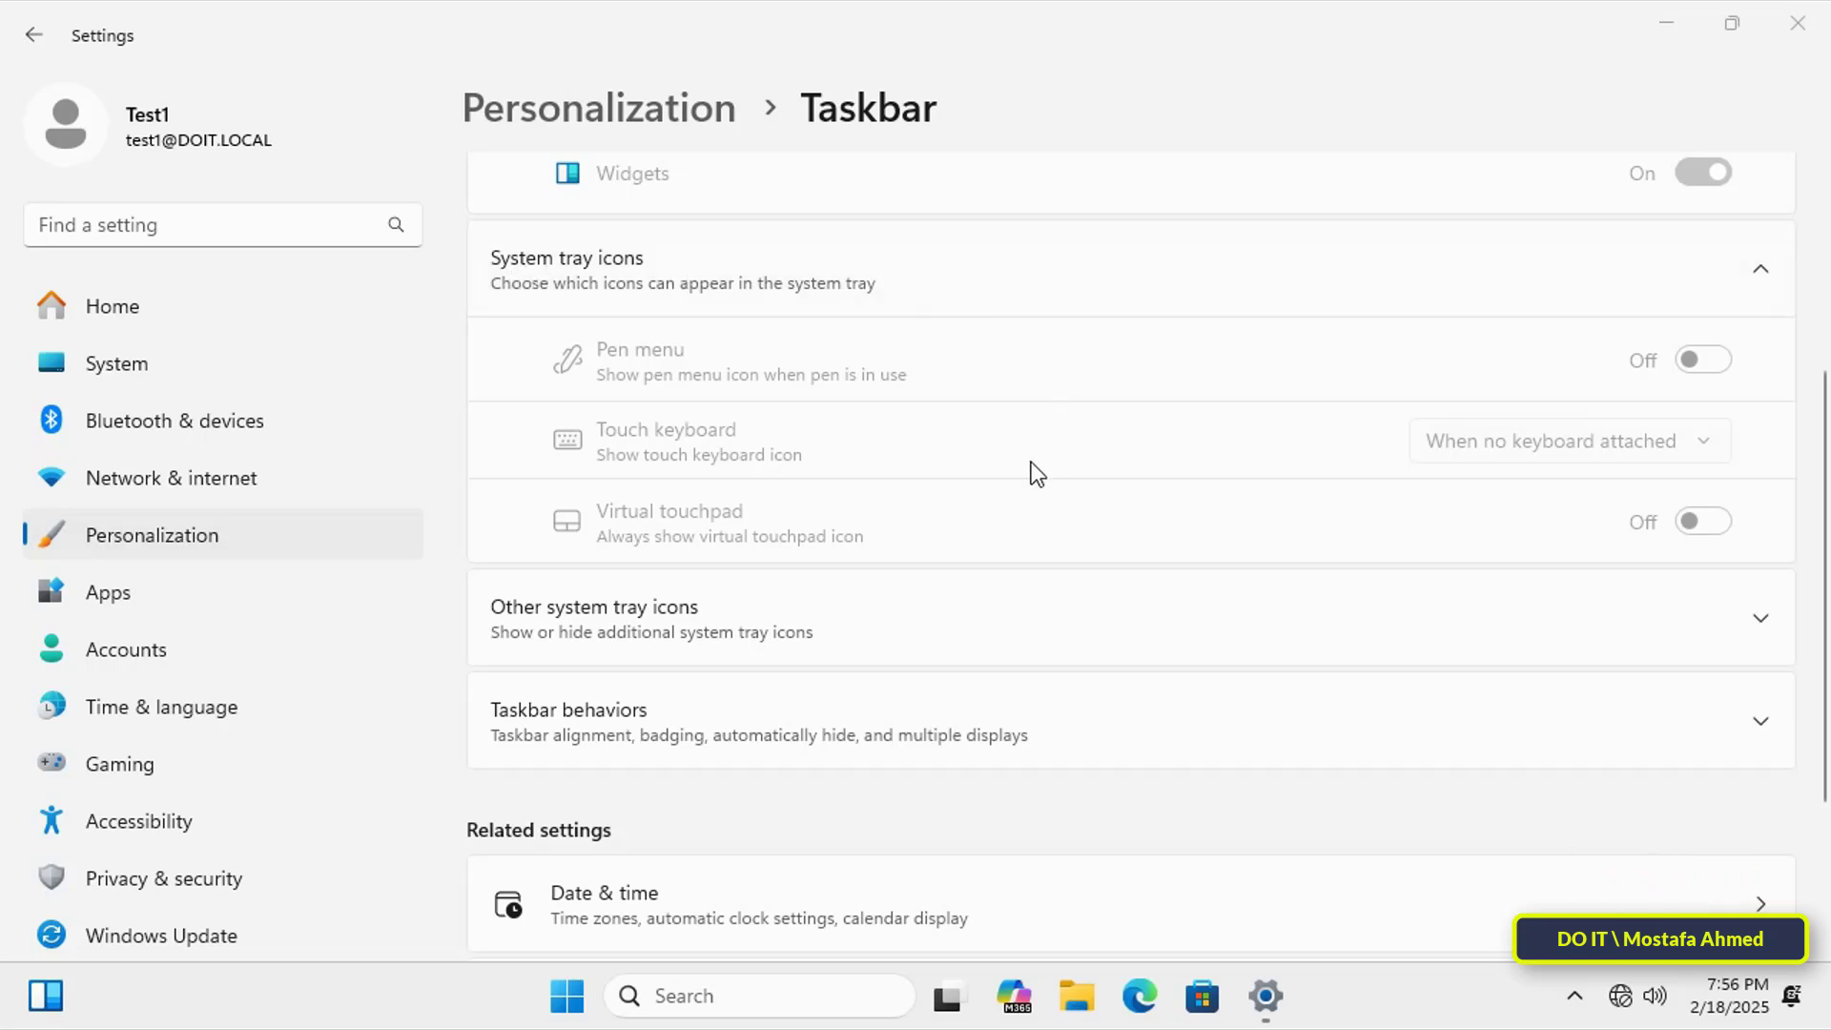
{"action": "scroll", "coordinate": [1032, 461], "scroll_direction": "up", "scroll_amount": 4}
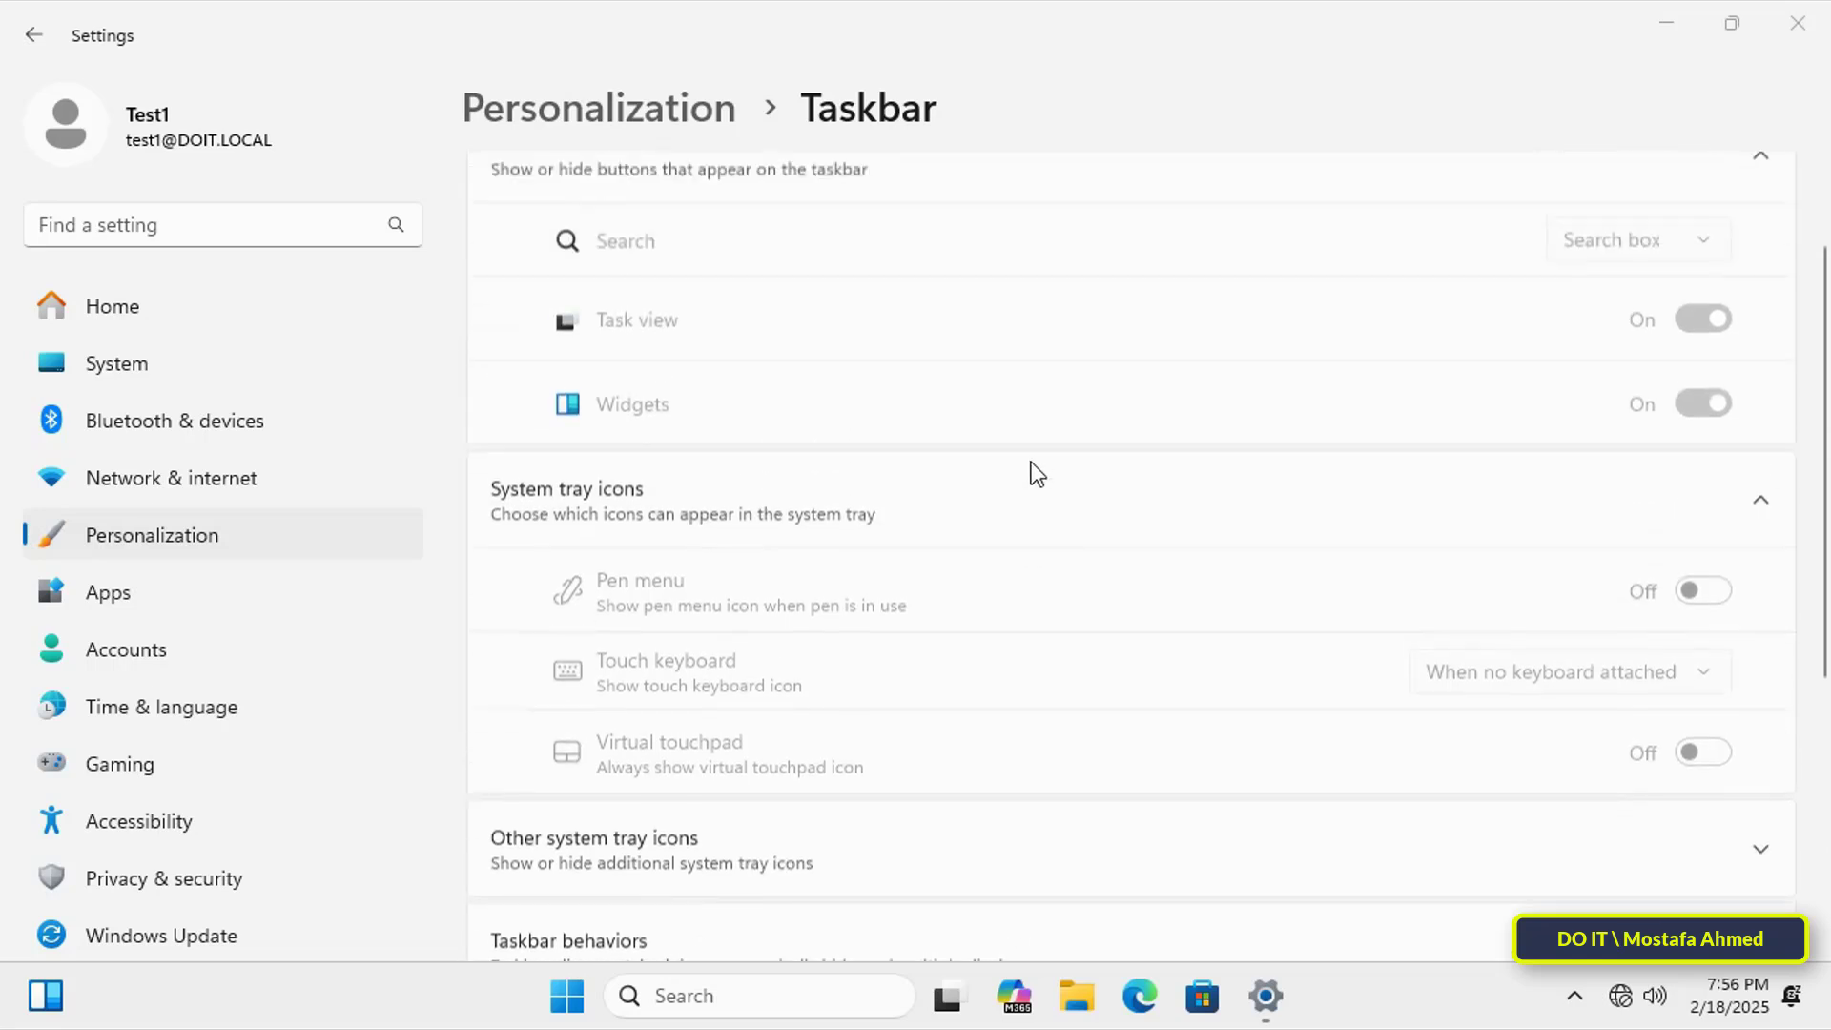
{"action": "right_click", "coordinate": [568, 992]}
{"action": "key", "text": "Escape"}
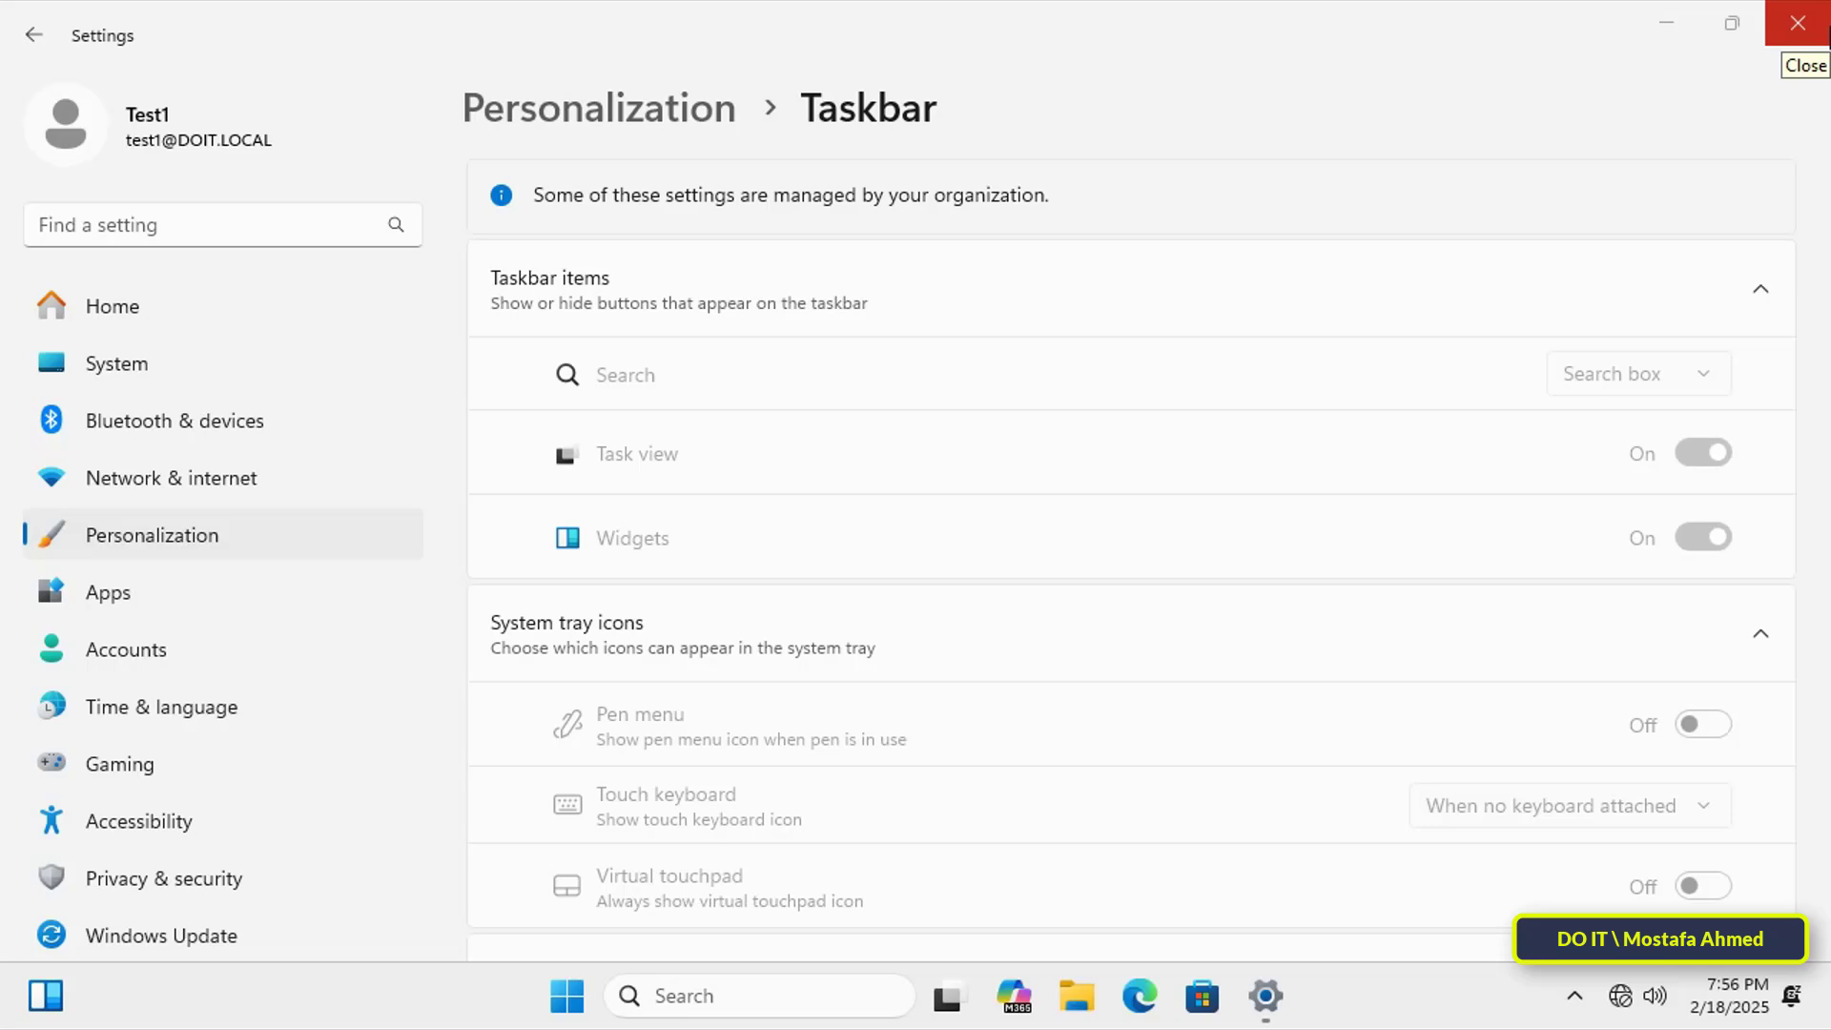
Close the Windows Settings window
{"action": "left_click", "coordinate": [1798, 23]}
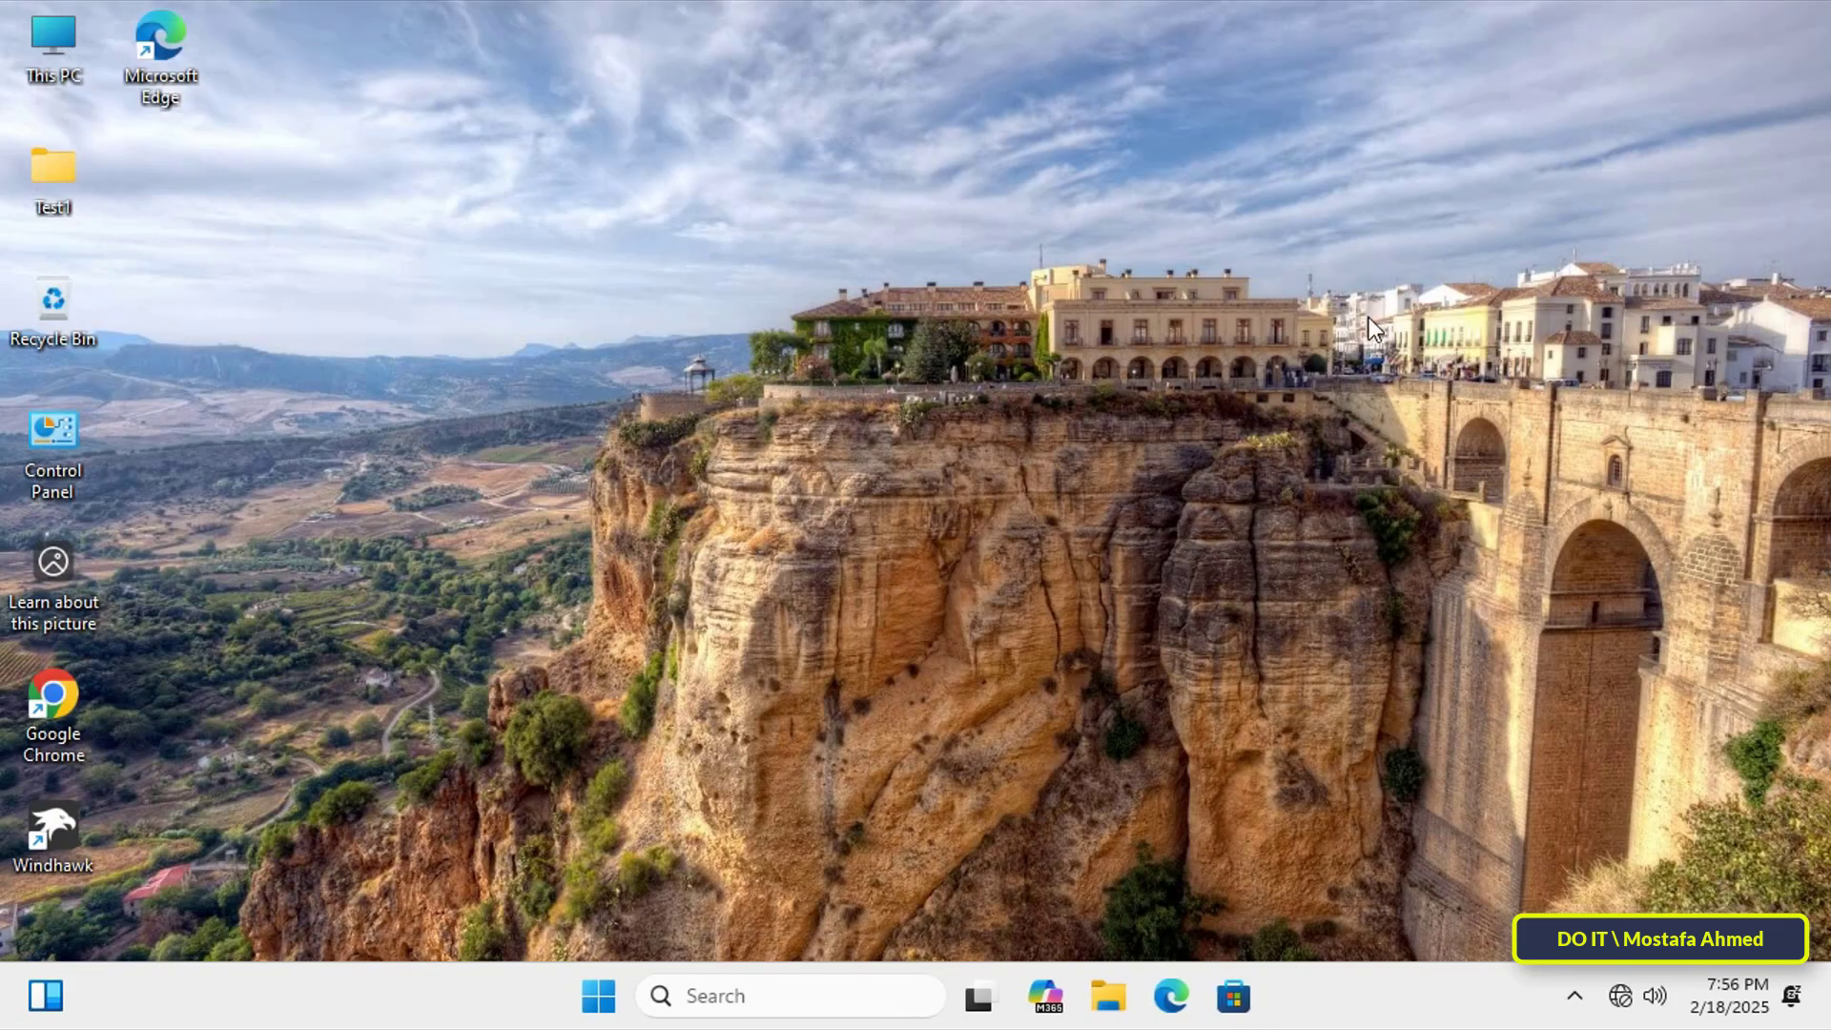